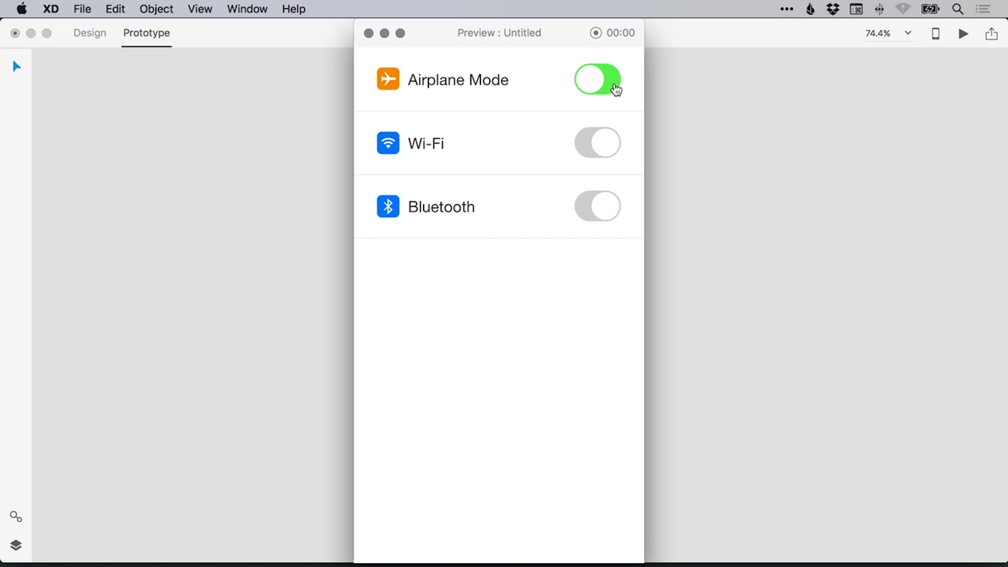
- Toggle Airplane Mode off and back on in the preview, then start a new iPhone 6/7 document
left_click(615, 89)
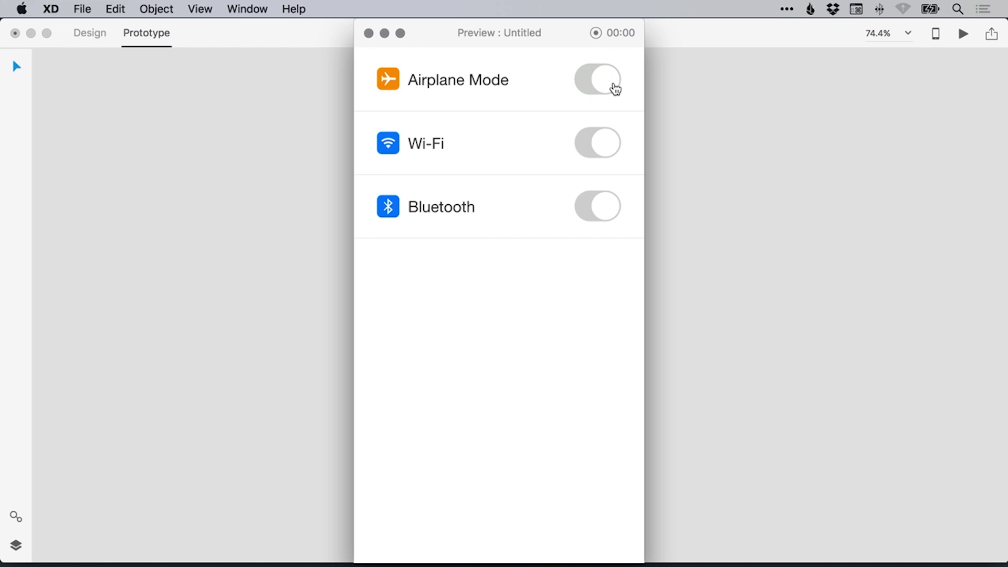
left_click(615, 90)
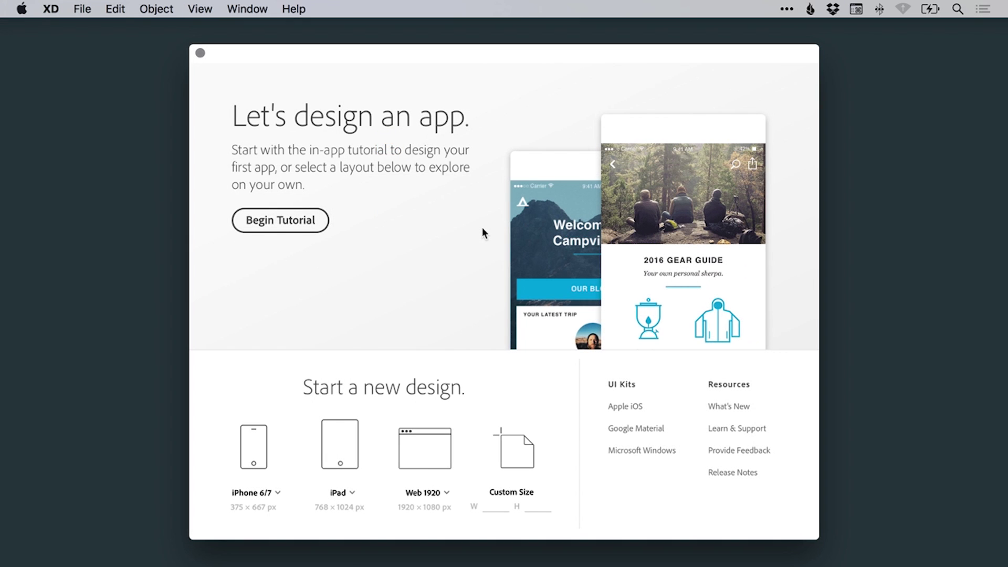
left_click(254, 446)
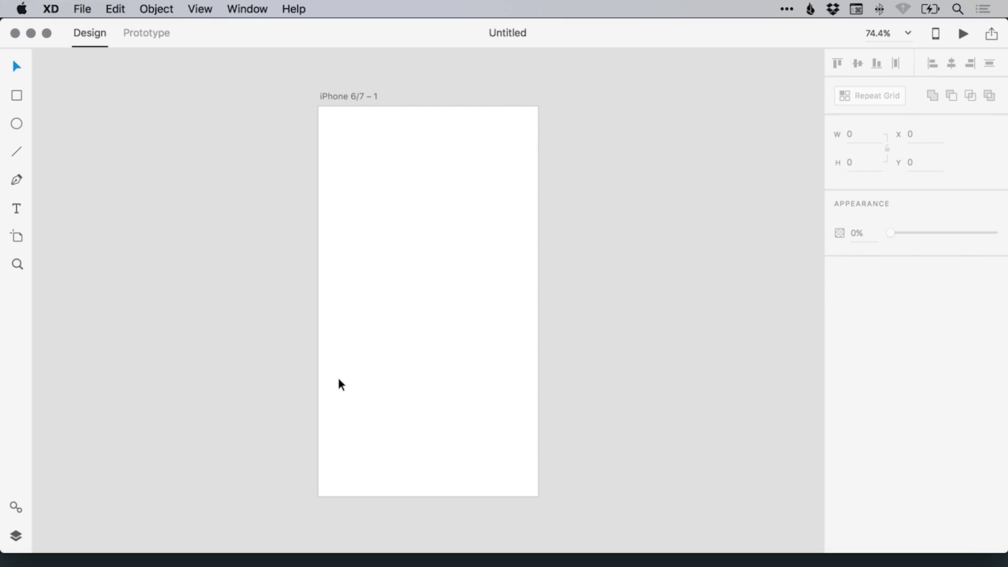
- Rename the new artboard to 'Switch'
left_click(345, 97)
double_click(345, 97)
type("Switc")
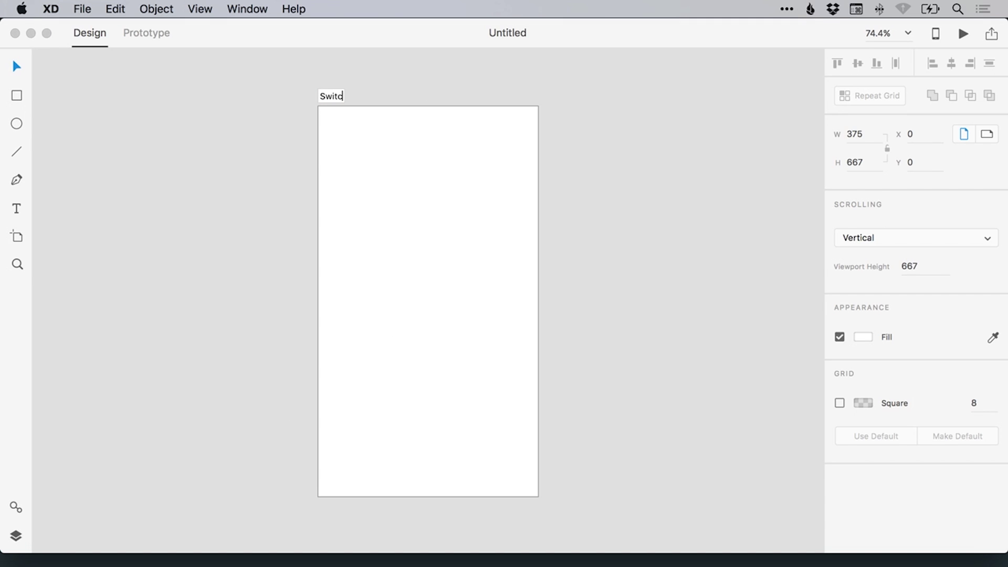
type("h")
key("Return")
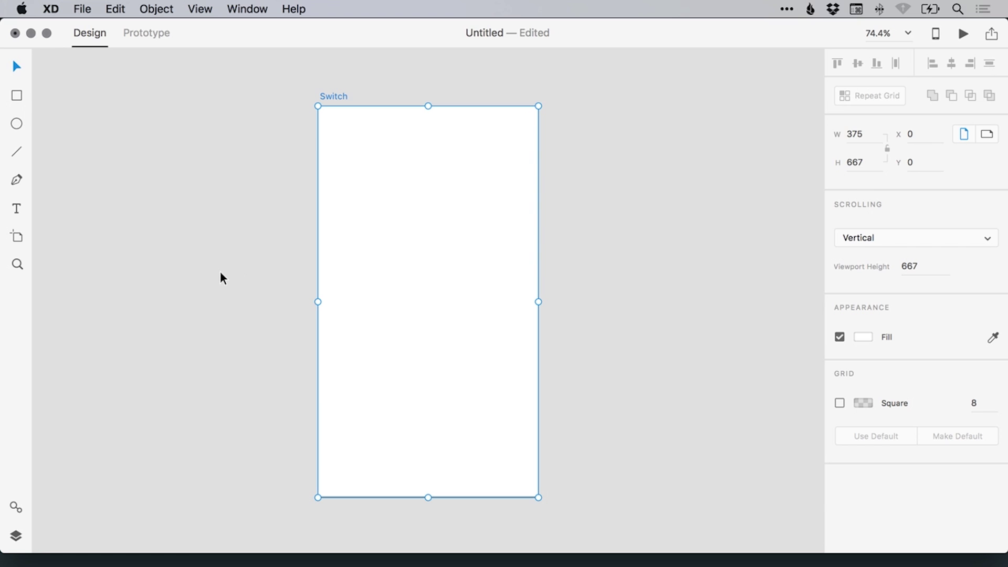
- Zoom in on the Switch artboard to 200%
key("z")
left_click(438, 168)
left_click(439, 168)
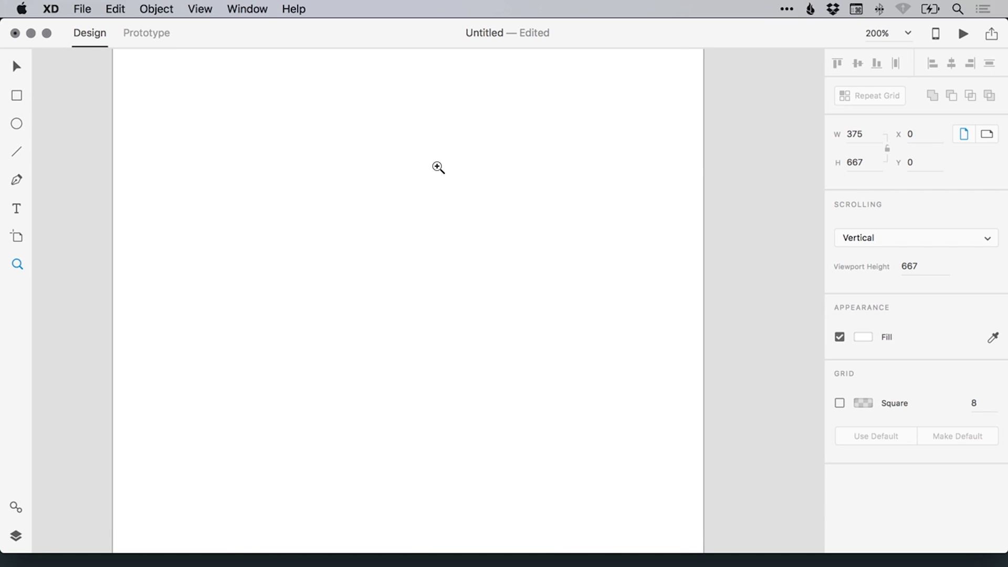
scroll(438, 167, "up", 3)
- Draw a rectangle on the artboard's upper right and size it 60 × 40
key("v")
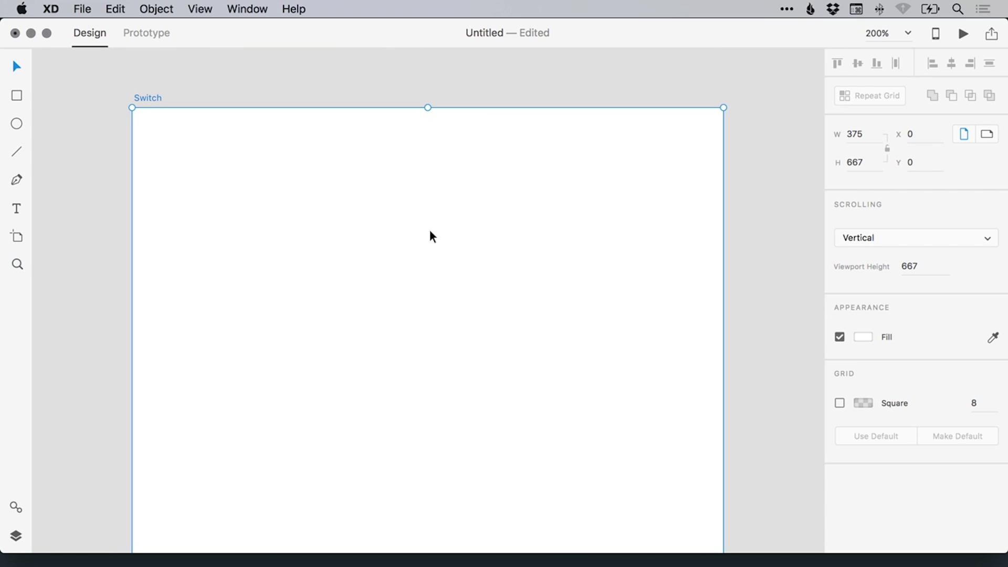
left_click(18, 94)
left_click_drag(468, 215, 557, 275)
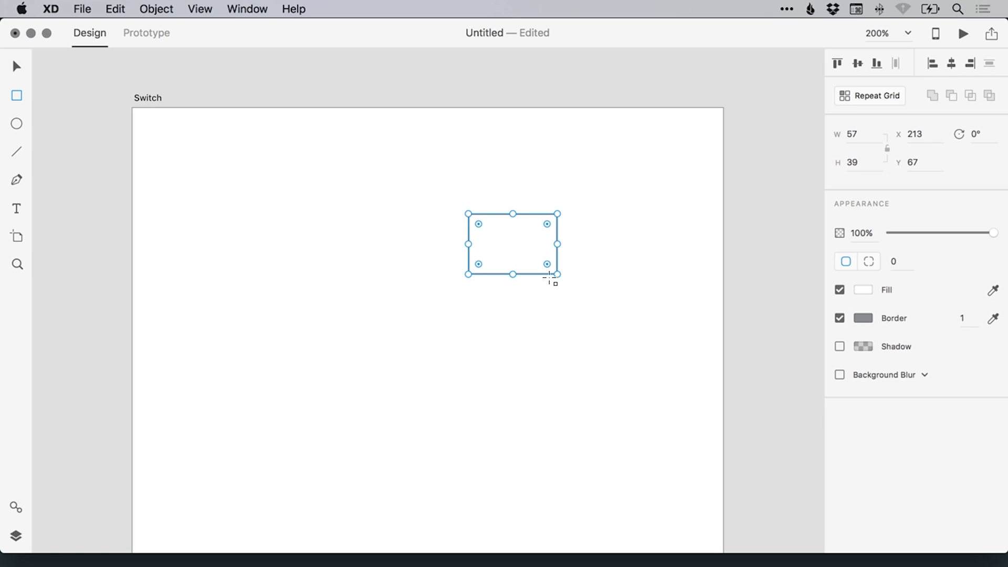
key("v")
left_click(862, 135)
type("60")
key("Tab")
type("40")
key("Return")
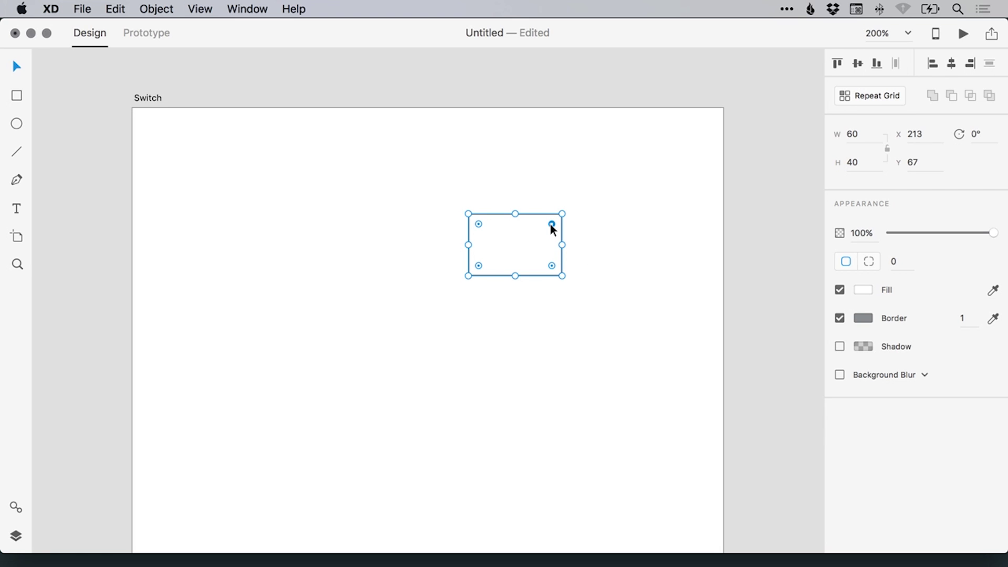
- Round the rectangle fully into a pill by entering corner radius 300
left_click_drag(552, 223, 525, 247)
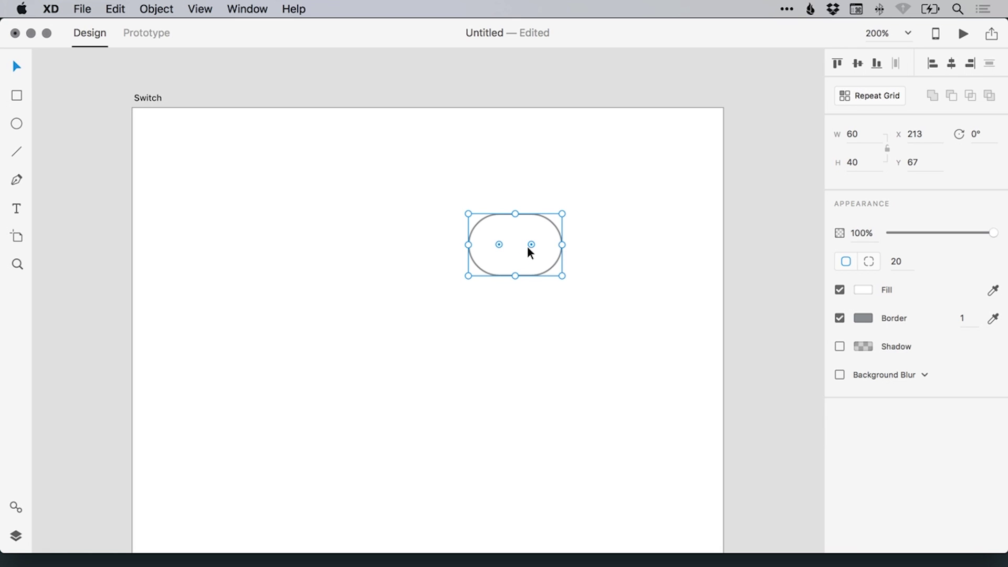
left_click(900, 261)
type("300")
key("Return")
left_click(624, 245)
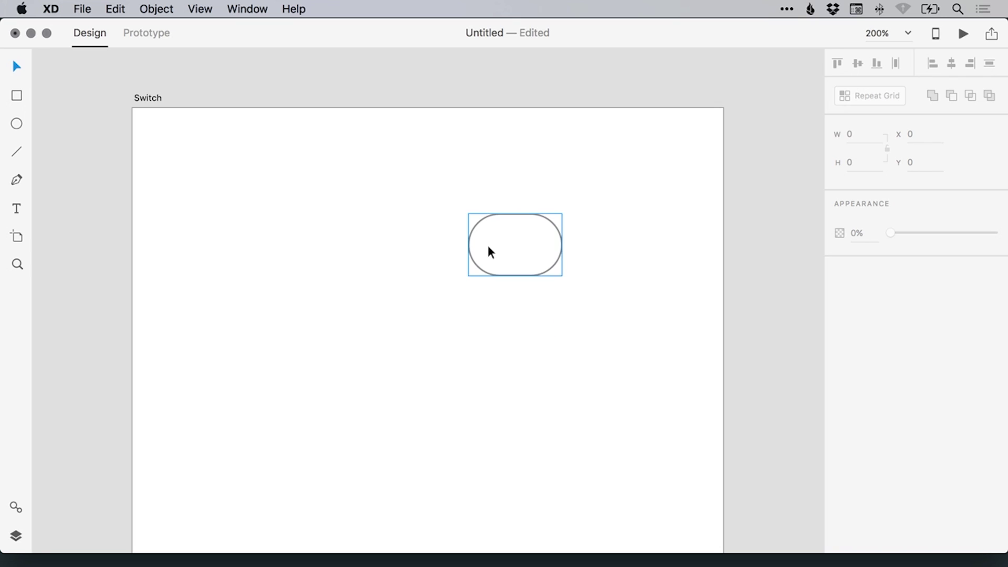
- Duplicate the pill in place and shrink the copy's width to 40, making a 40 × 40 circle
left_click_drag(394, 198, 601, 320)
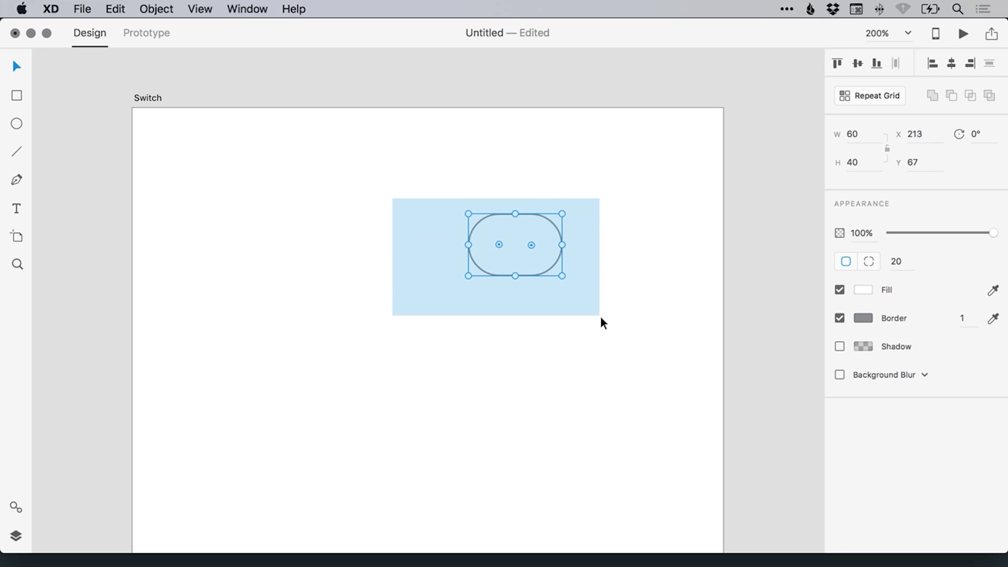
left_click(113, 14)
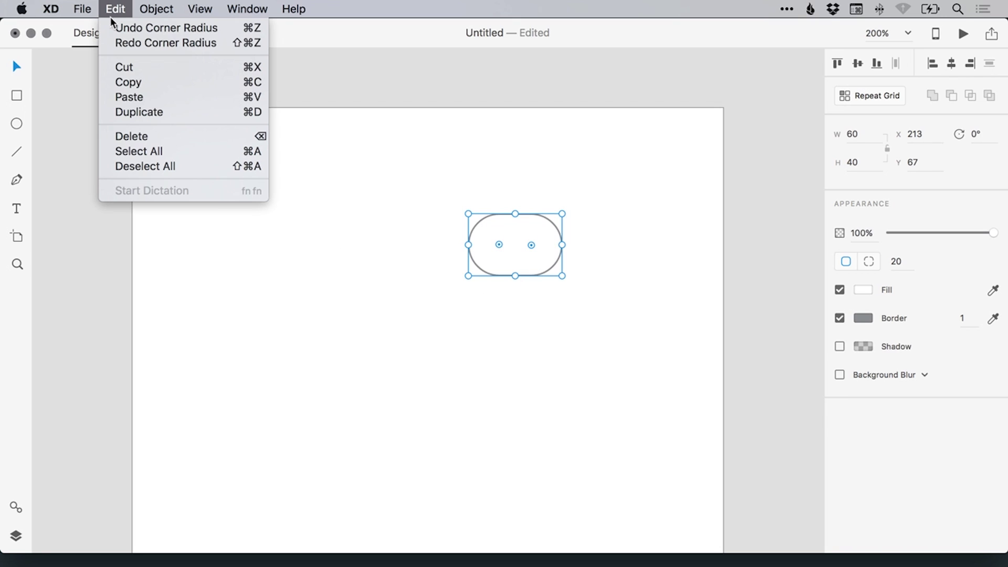
left_click(153, 113)
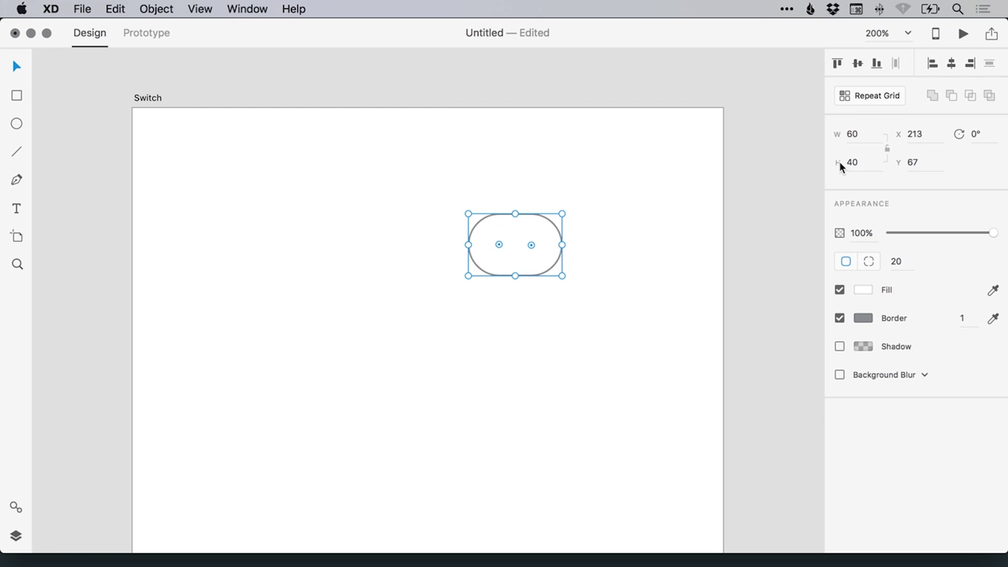
left_click(856, 134)
type("40")
key("Return")
left_click(741, 244)
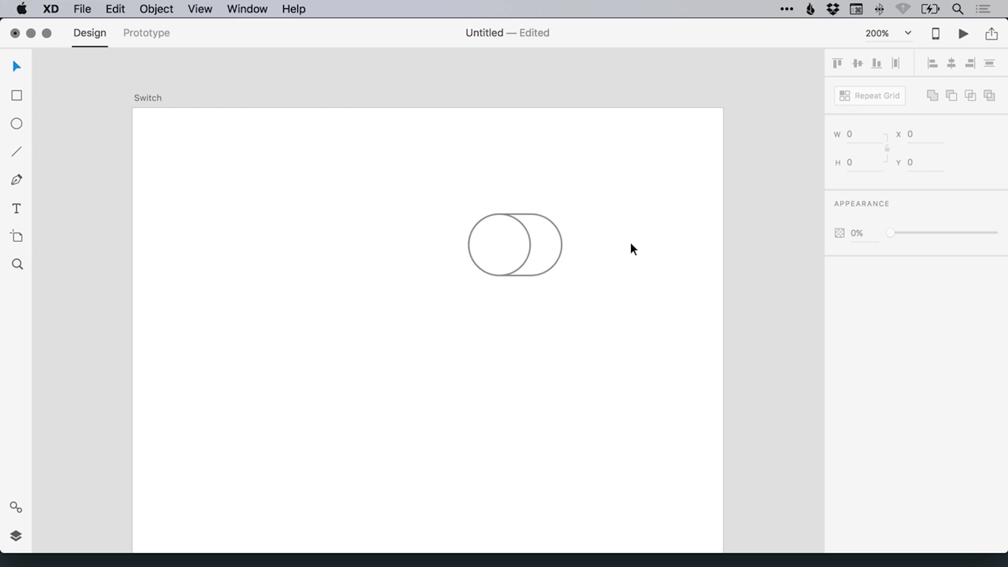
- Remove the pill's border and fill it bright green #55DD4F
left_click(556, 250)
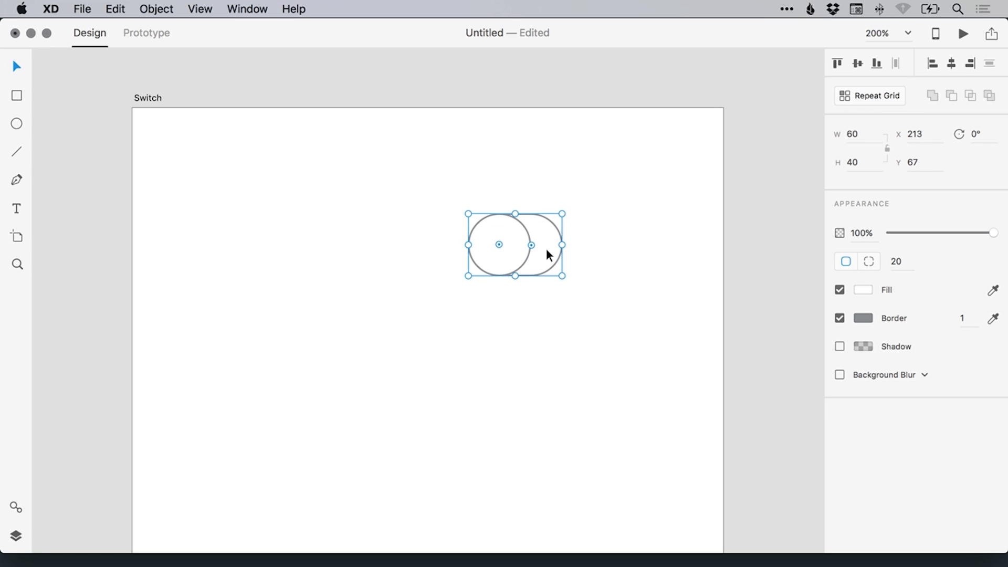
left_click(840, 319)
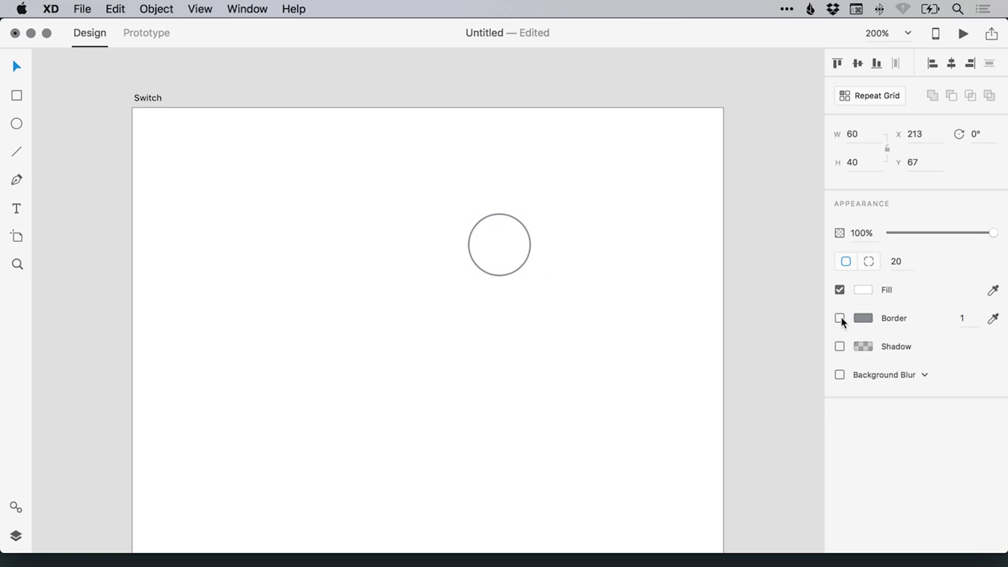
left_click(862, 291)
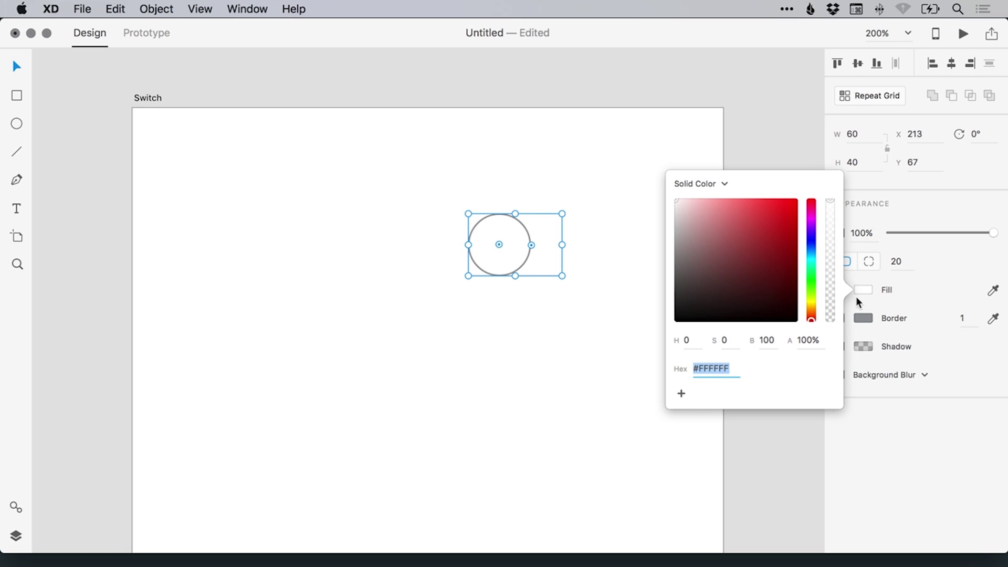
left_click_drag(807, 281, 811, 286)
left_click_drag(759, 217, 756, 213)
left_click(811, 282)
left_click_drag(810, 283, 811, 283)
left_click_drag(764, 223, 753, 216)
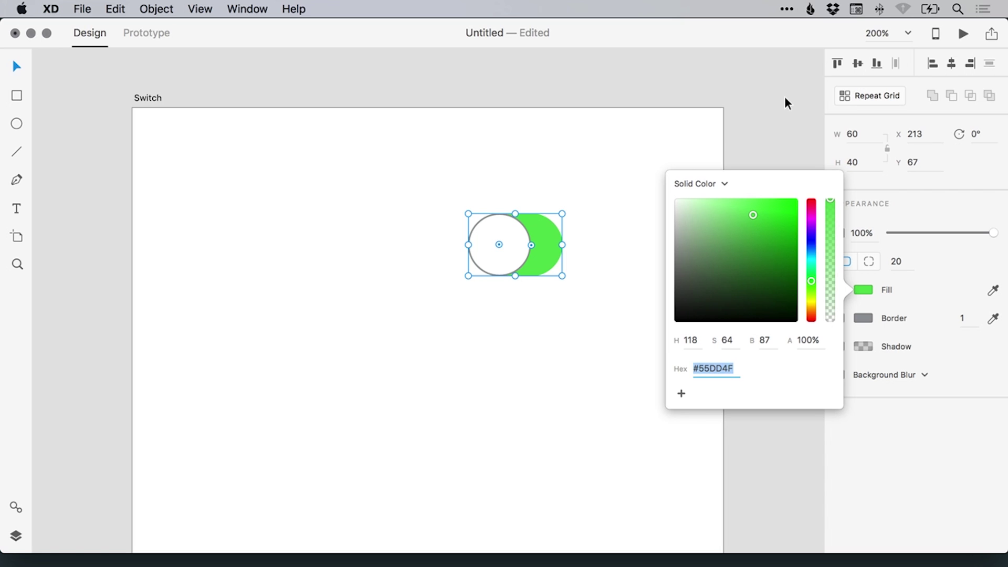
left_click(778, 111)
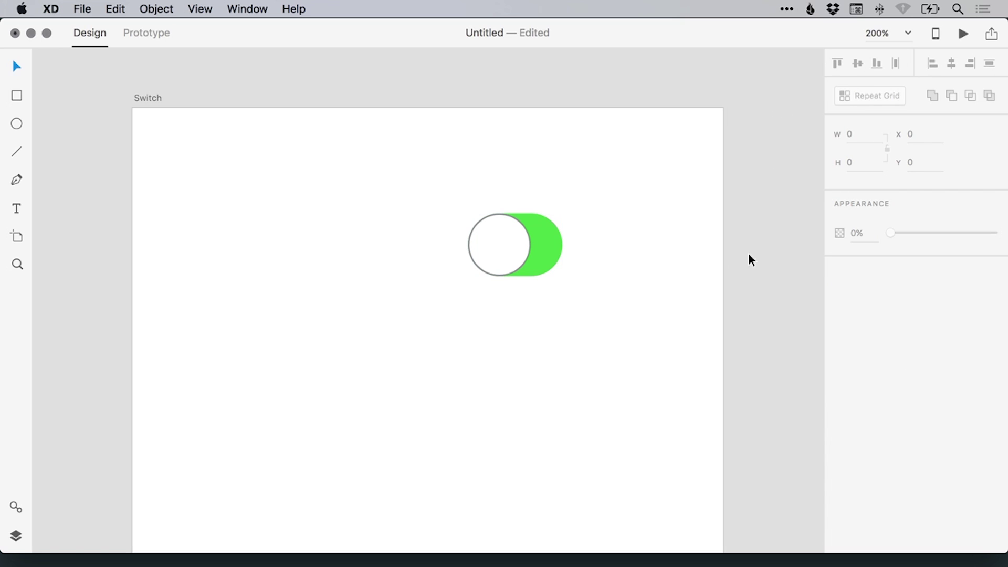
- Give the circle a border eyedropped from the pill's green, 2 px wide
left_click(498, 246)
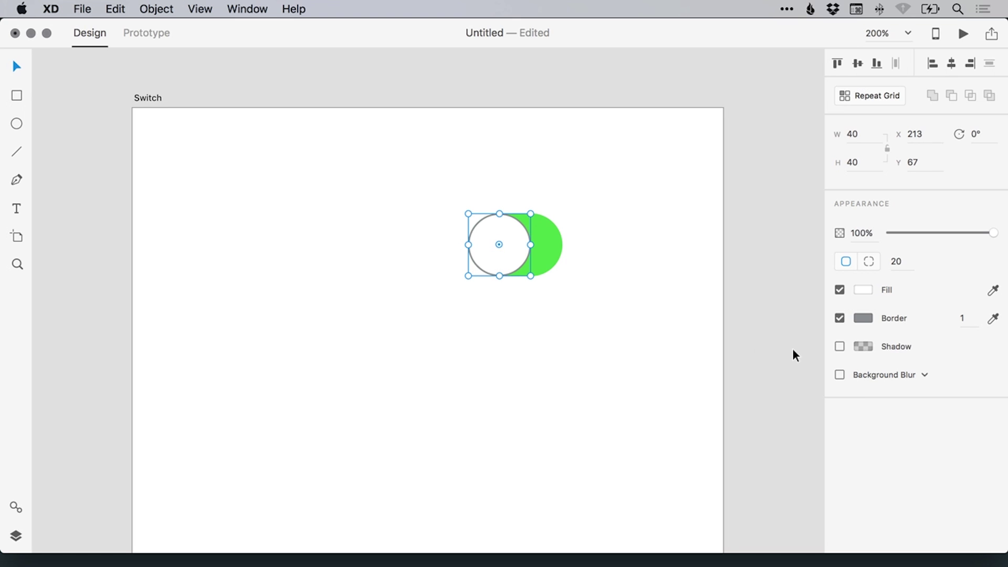
left_click(991, 319)
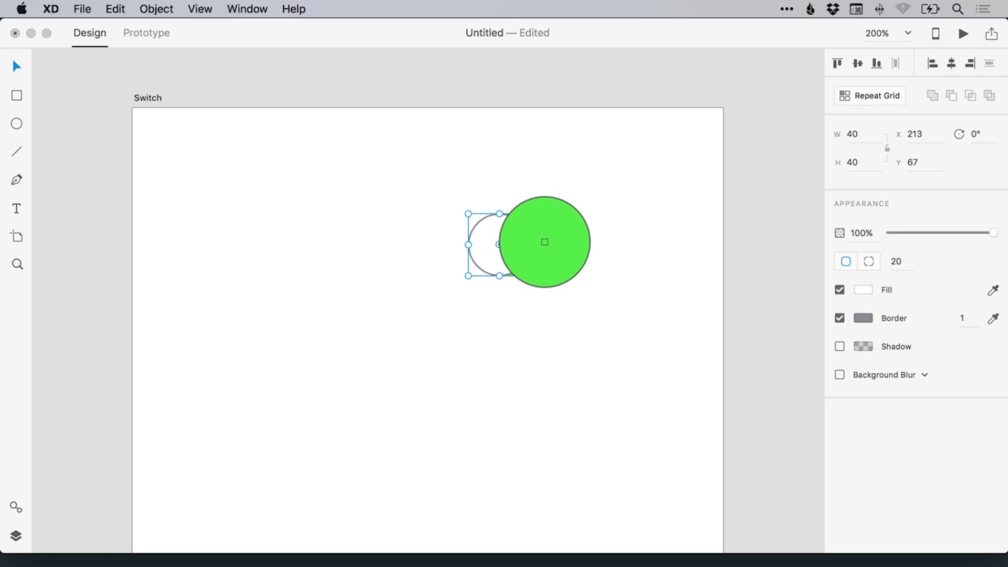
left_click(548, 242)
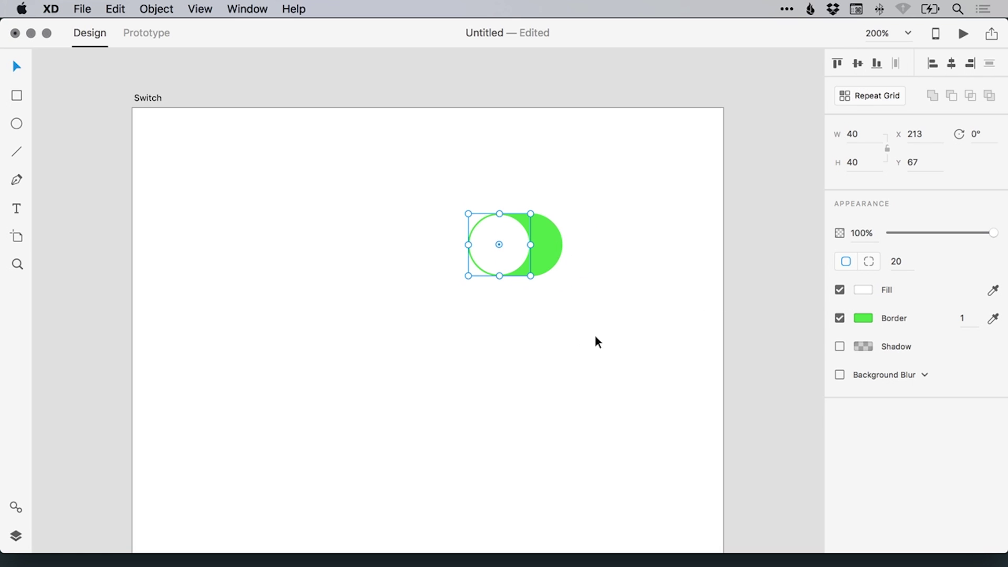
left_click(964, 319)
type("4")
key("Return")
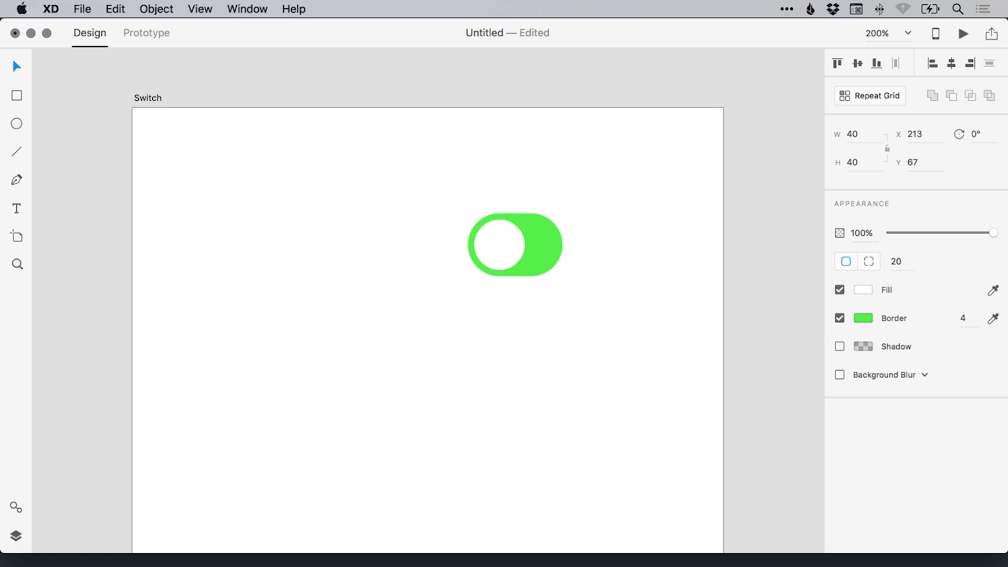
left_click(952, 318)
type("2")
key("Return")
key("Escape")
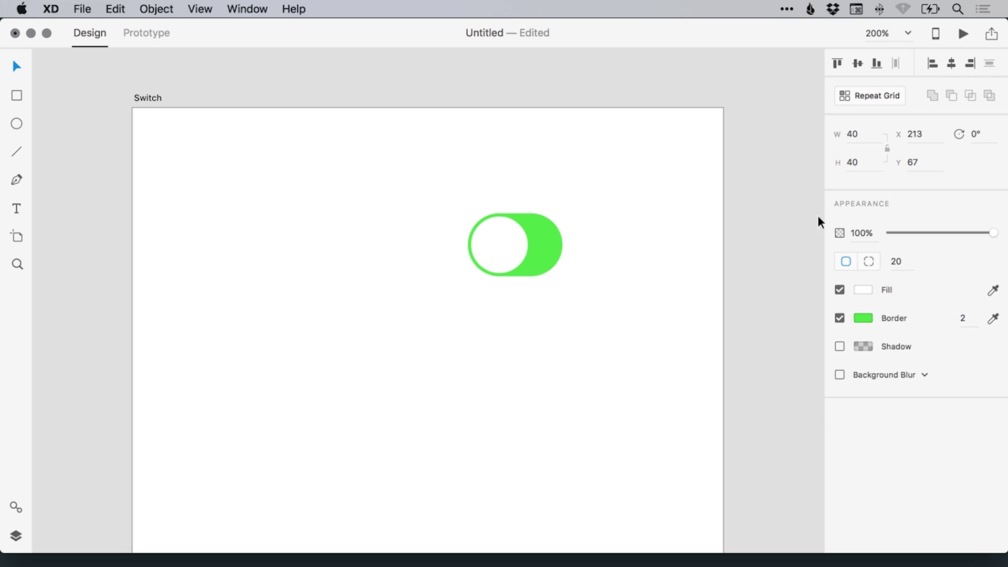
left_click(795, 220)
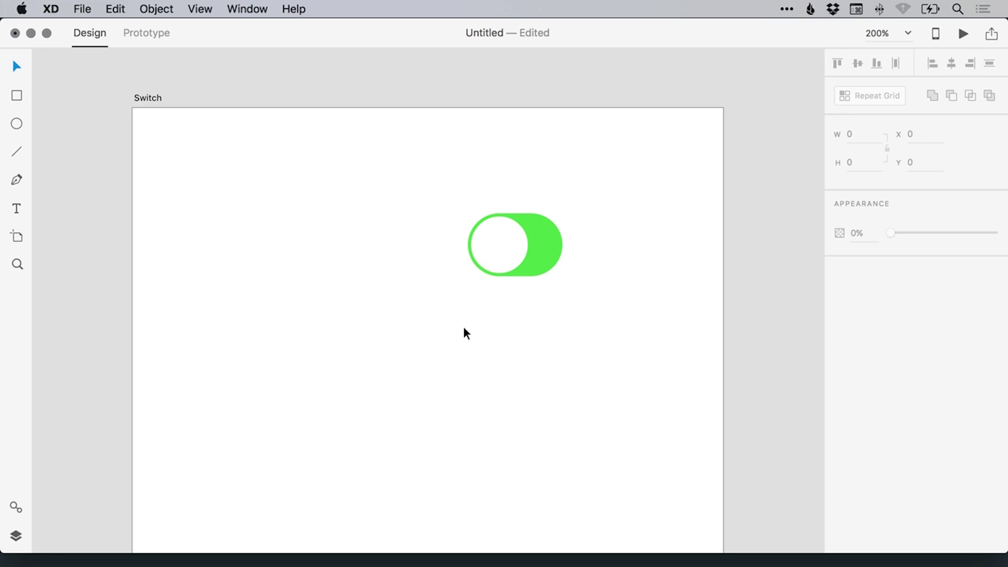
- Duplicate the whole switch and move the copy straight down below the original
left_click_drag(463, 326, 549, 194)
left_click(115, 9)
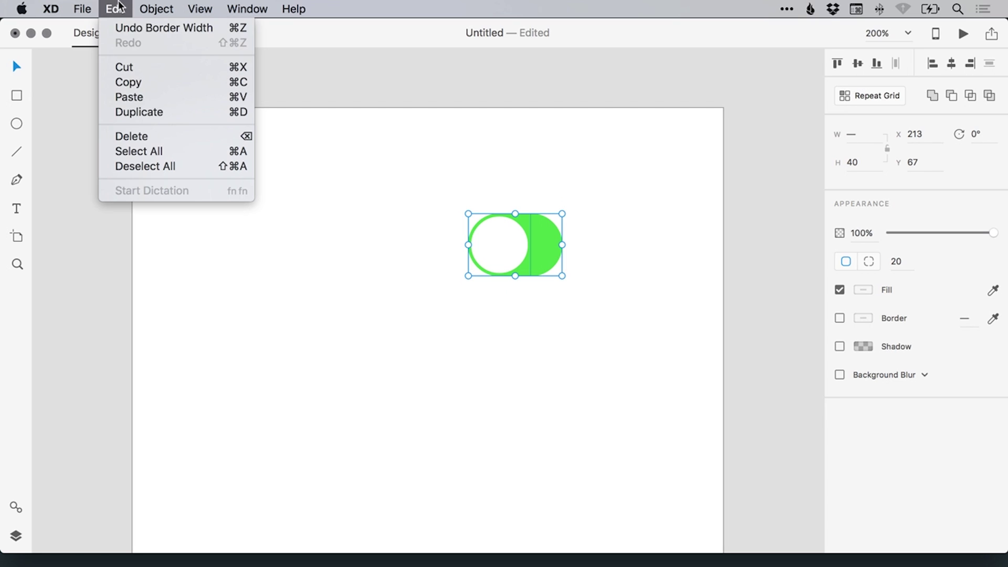
left_click(145, 112)
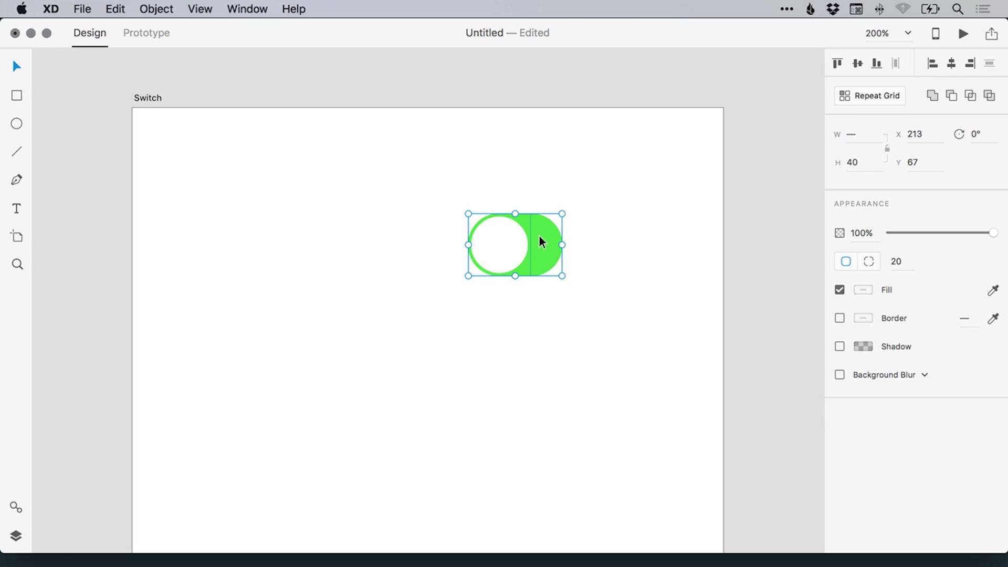
left_click_drag(540, 236, 544, 329)
left_click(608, 347)
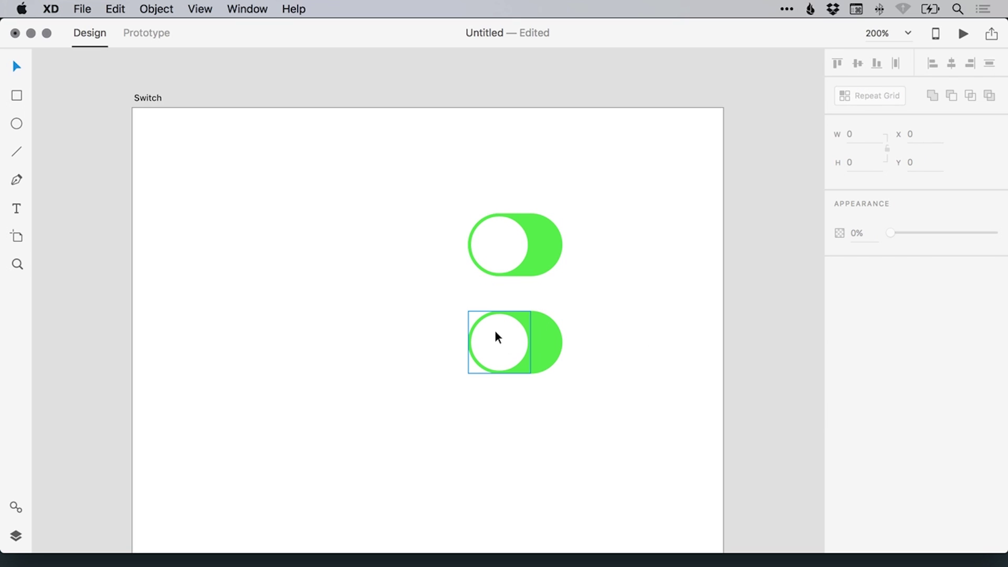
- Slide the lower switch's knob to the right end and set its border to #D3D3D3
left_click_drag(492, 330, 521, 328)
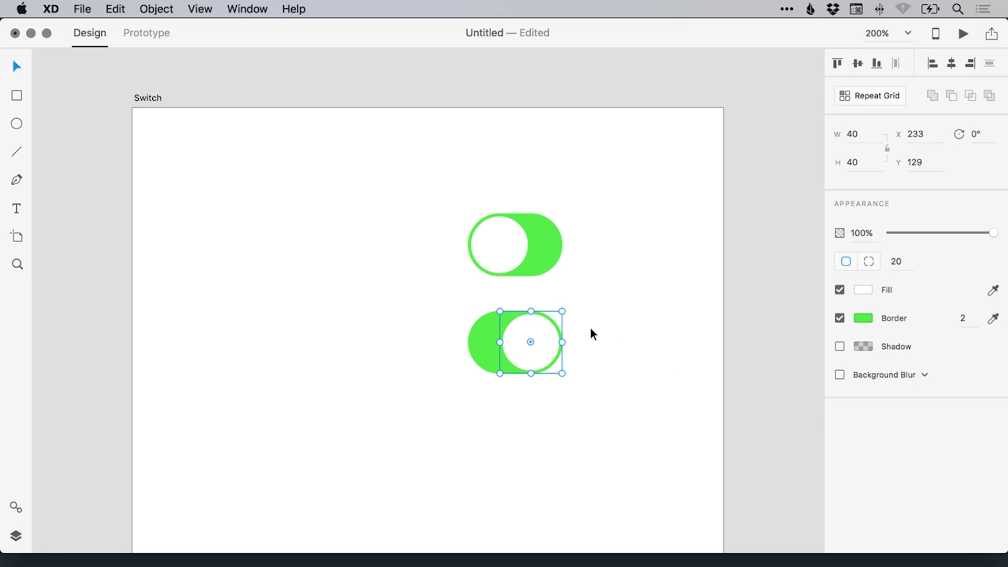
left_click(864, 319)
type("D3D3D3")
key("Return")
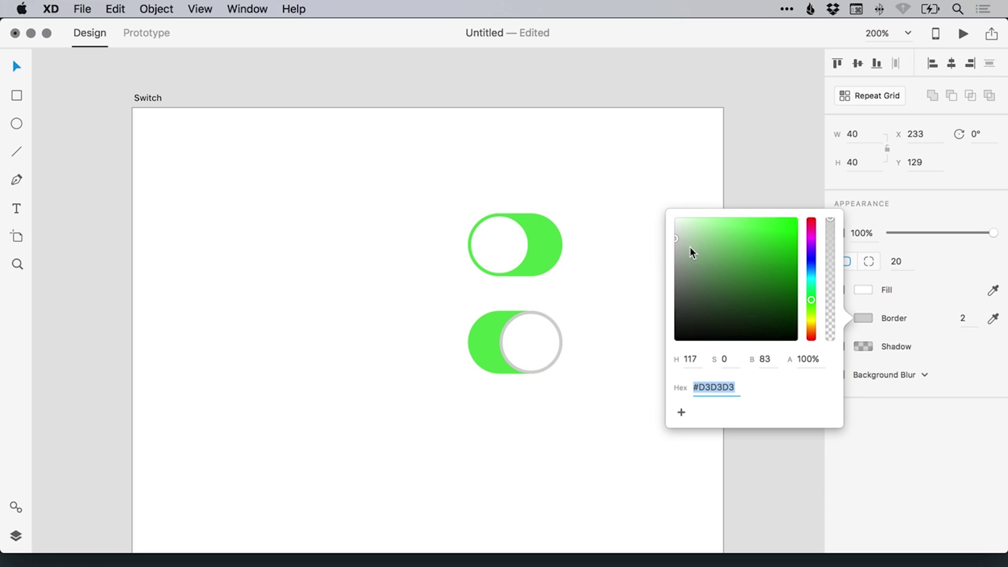
left_click(499, 424)
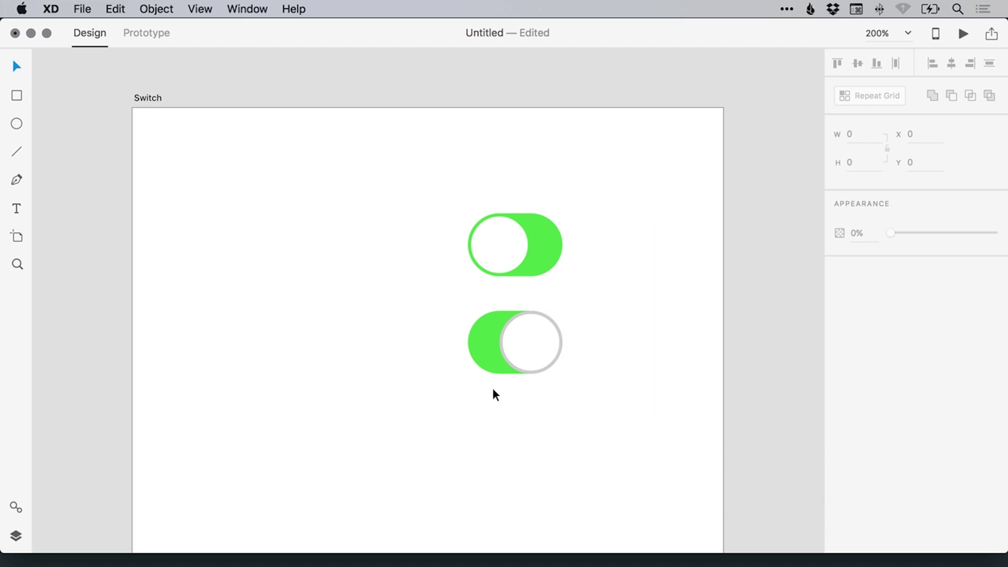
- Fill the lower track with the sampled grey, then zoom out to 100%
left_click(481, 343)
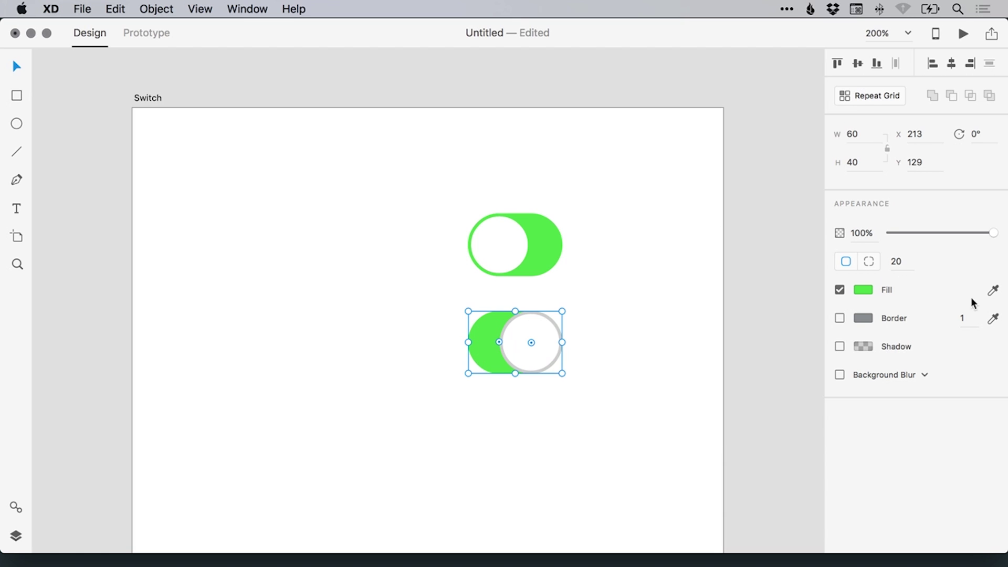
left_click(994, 292)
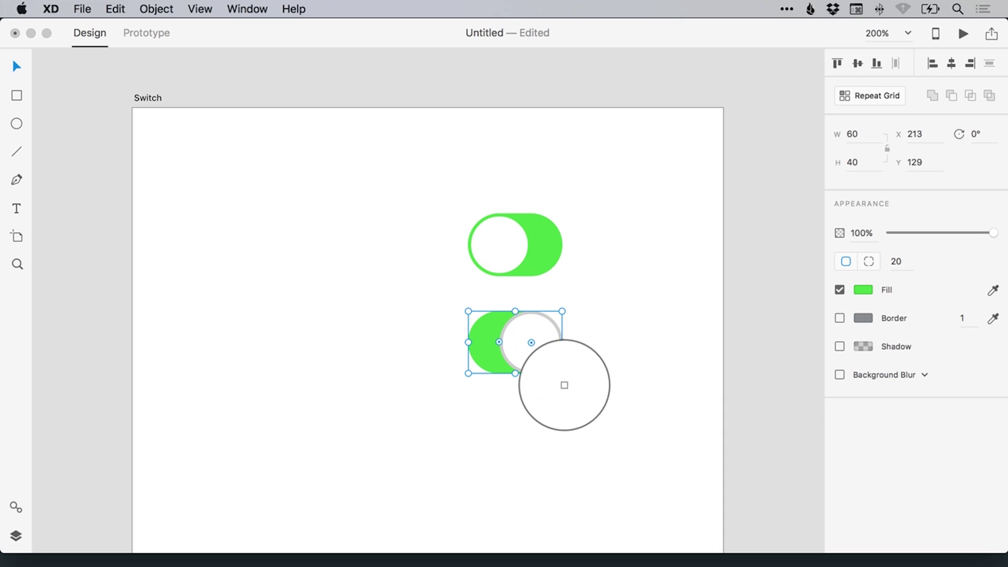
left_click(540, 370)
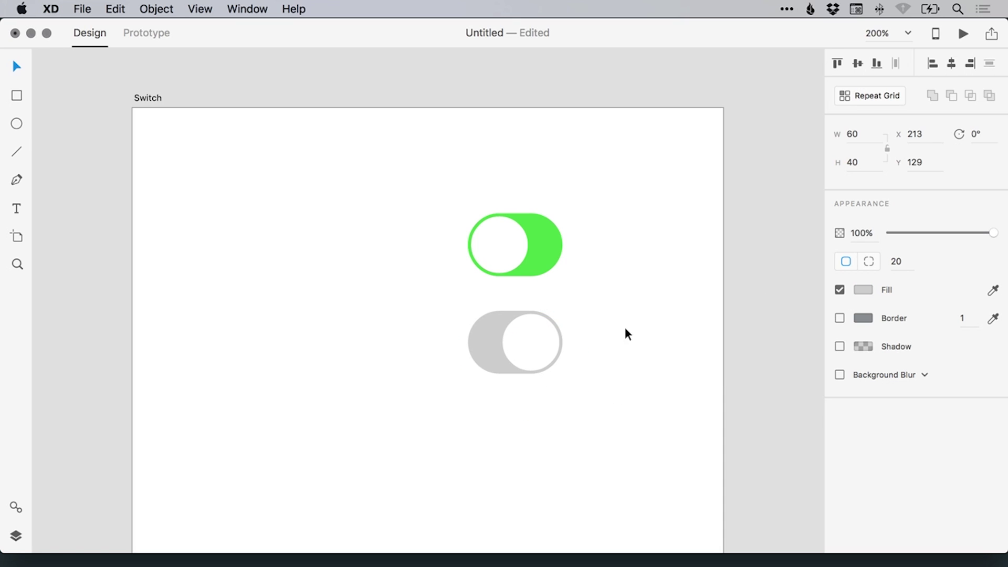
left_click(647, 323)
left_click(493, 364)
left_click_drag(493, 365, 513, 371)
key("cmd+z")
key("Escape")
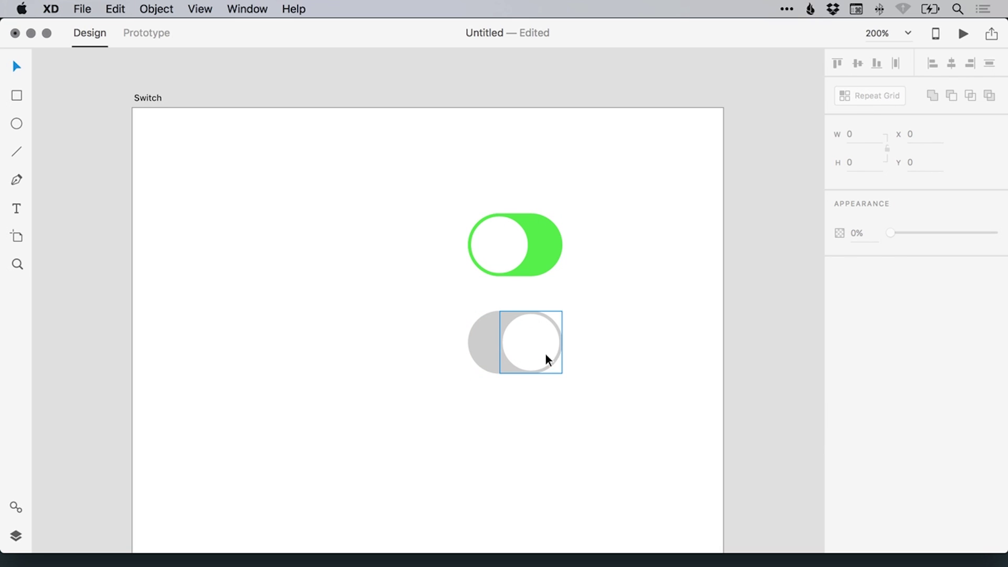
left_click(596, 309)
left_click_drag(596, 309, 542, 301)
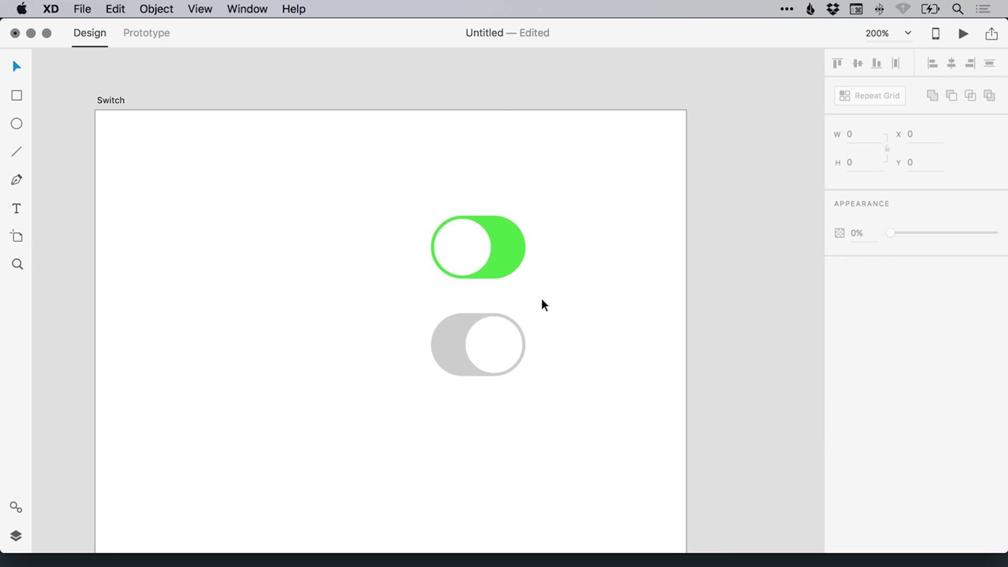
key("super+minus")
- Move both switches off the artboard to the right and add 'Airplane Mode' text near its top
left_click_drag(389, 246, 486, 363)
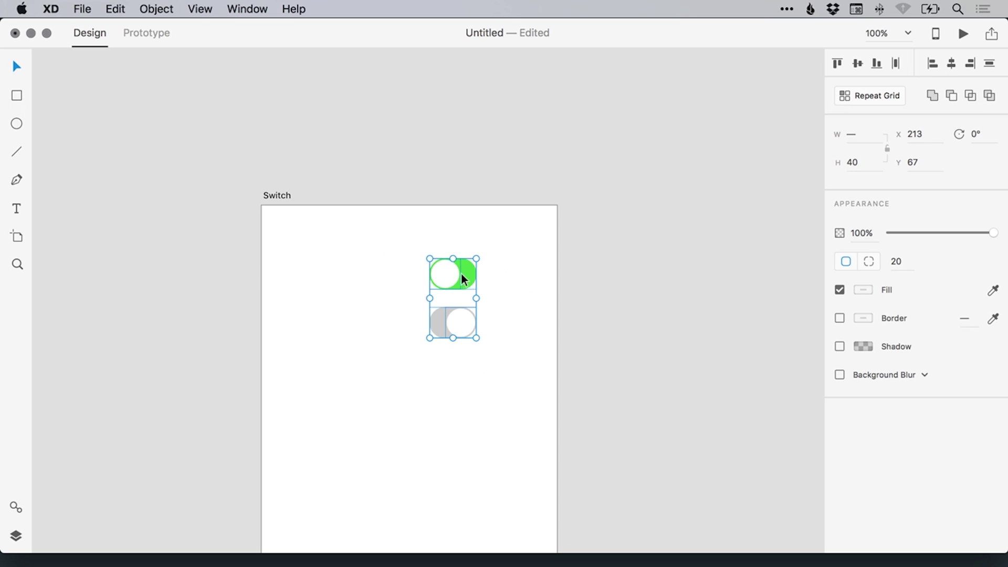
left_click_drag(461, 273, 623, 250)
left_click(316, 301)
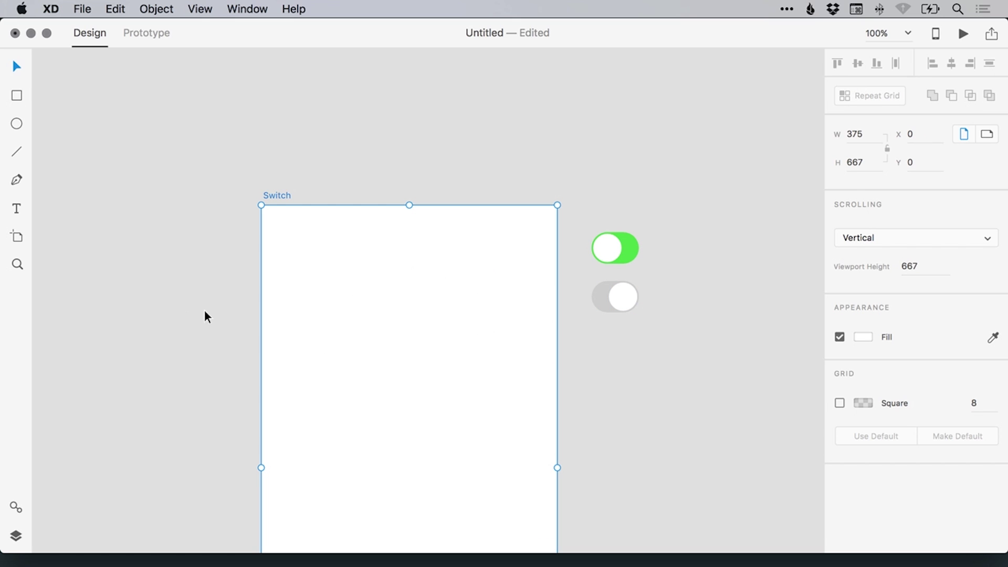
left_click(17, 208)
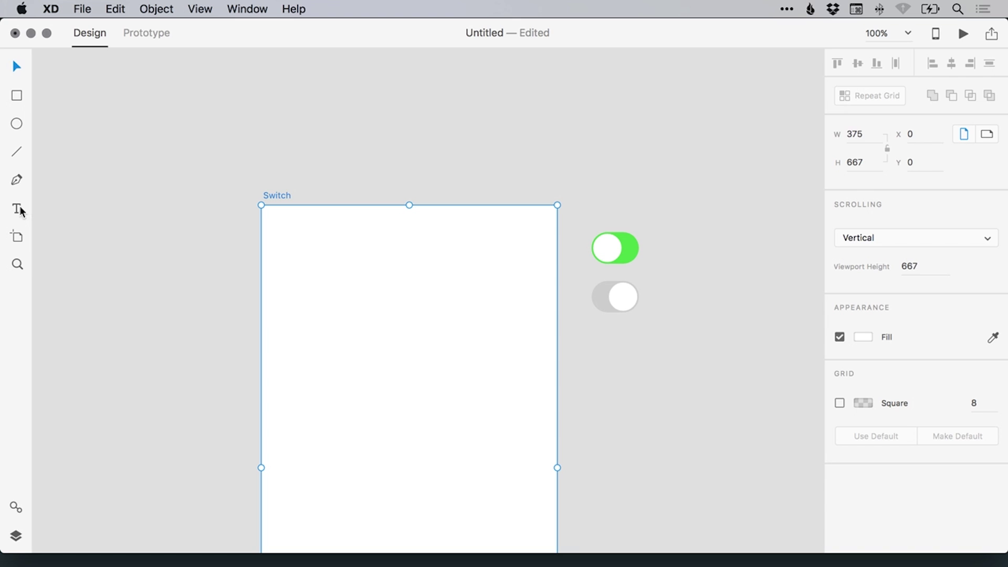
left_click(333, 280)
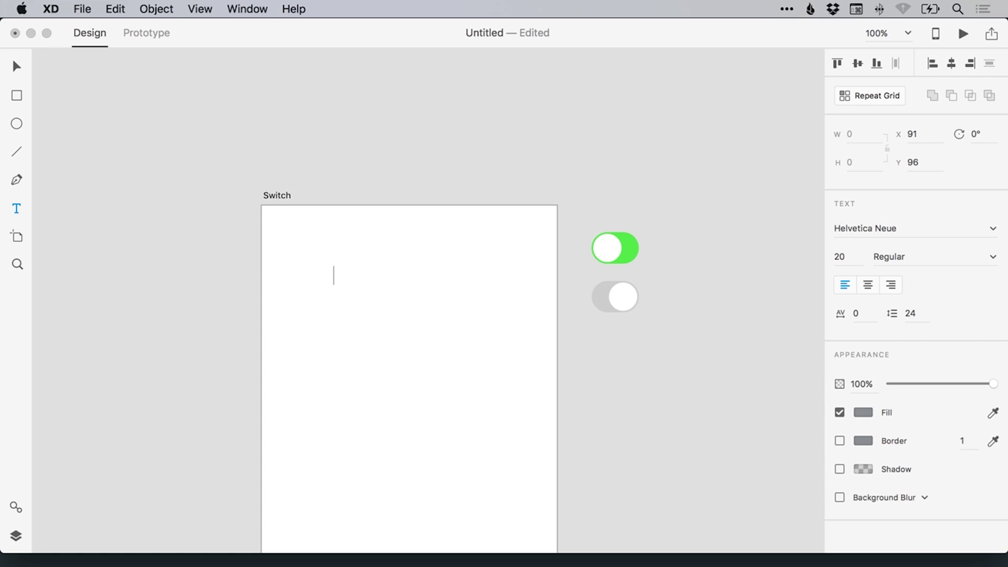
type("Airplane Mode")
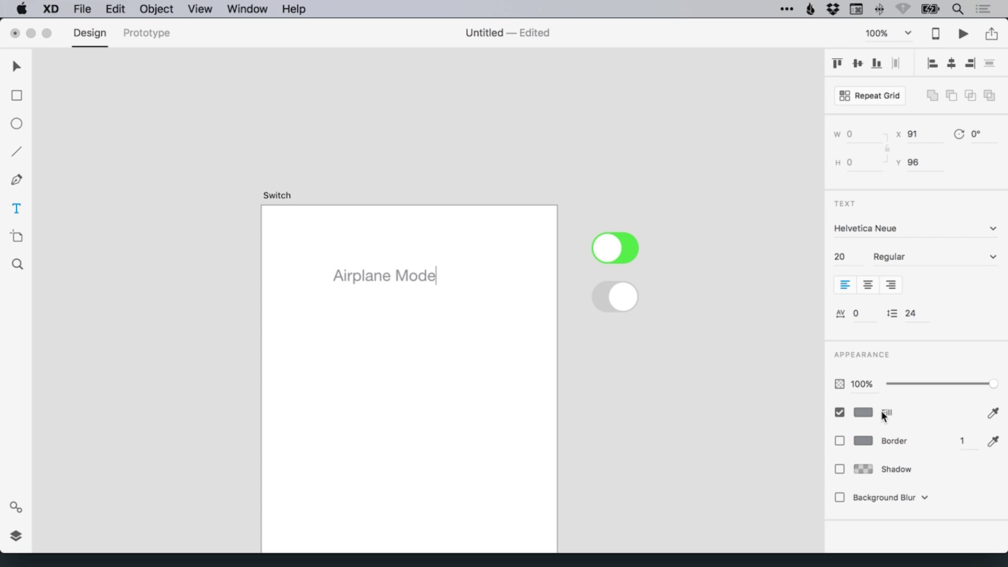
- Colour the Airplane Mode text dark grey #333333 and zoom in to check it
left_click(862, 414)
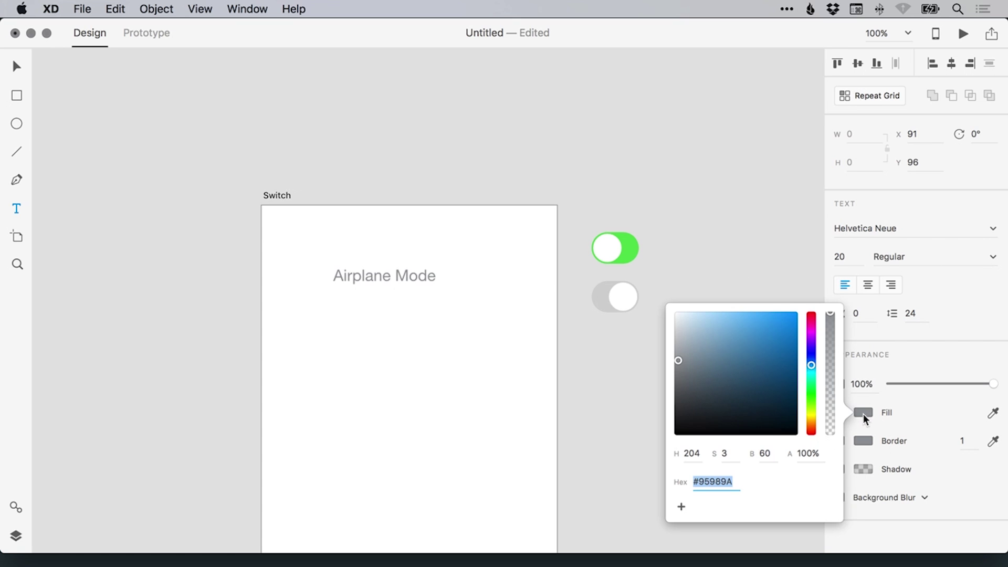
left_click_drag(702, 389, 497, 295)
left_click(432, 283)
left_click_drag(431, 277, 333, 277)
left_click(865, 413)
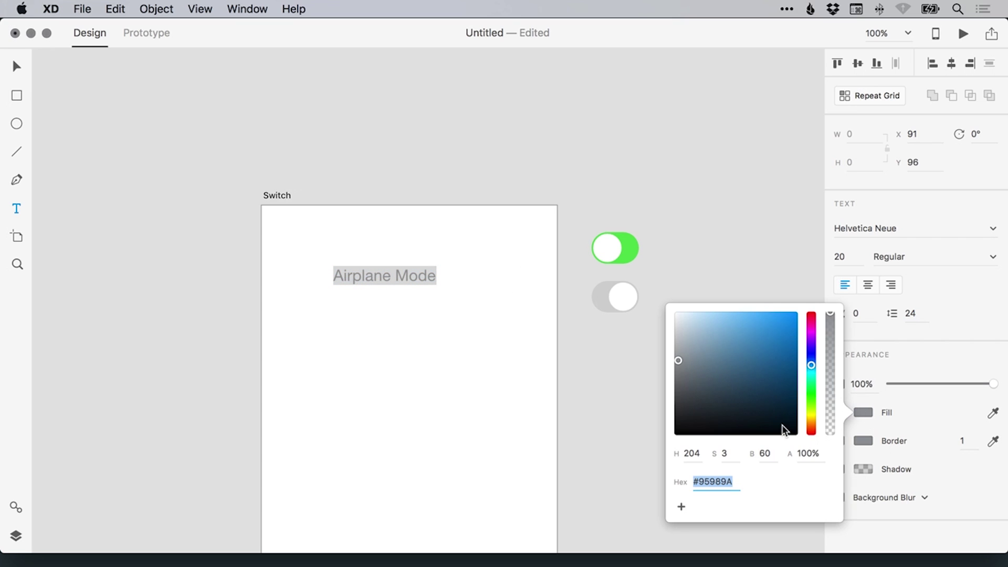
type("333333")
key("Return")
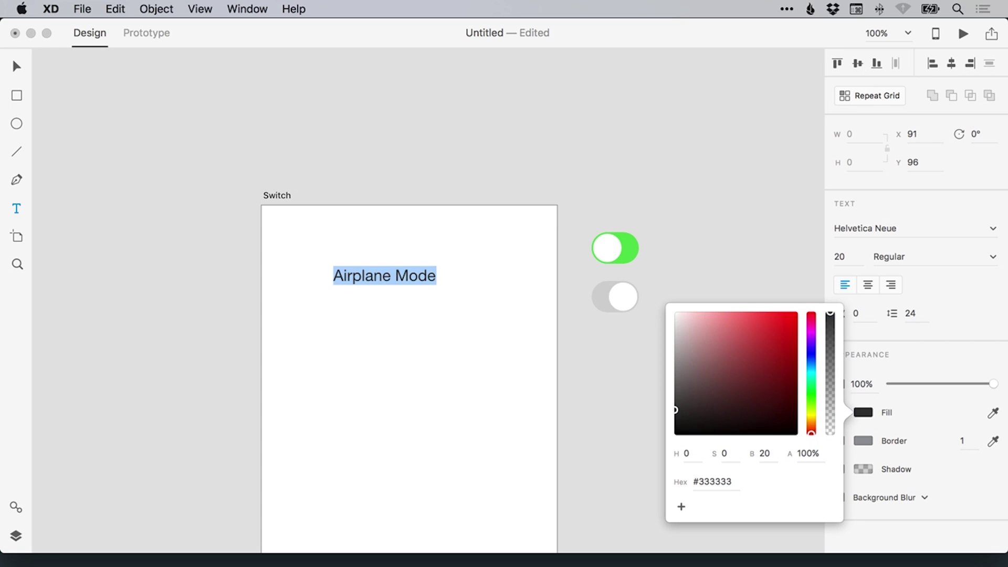
left_click(17, 66)
left_click(408, 165)
key("z")
left_click_drag(317, 272, 474, 299)
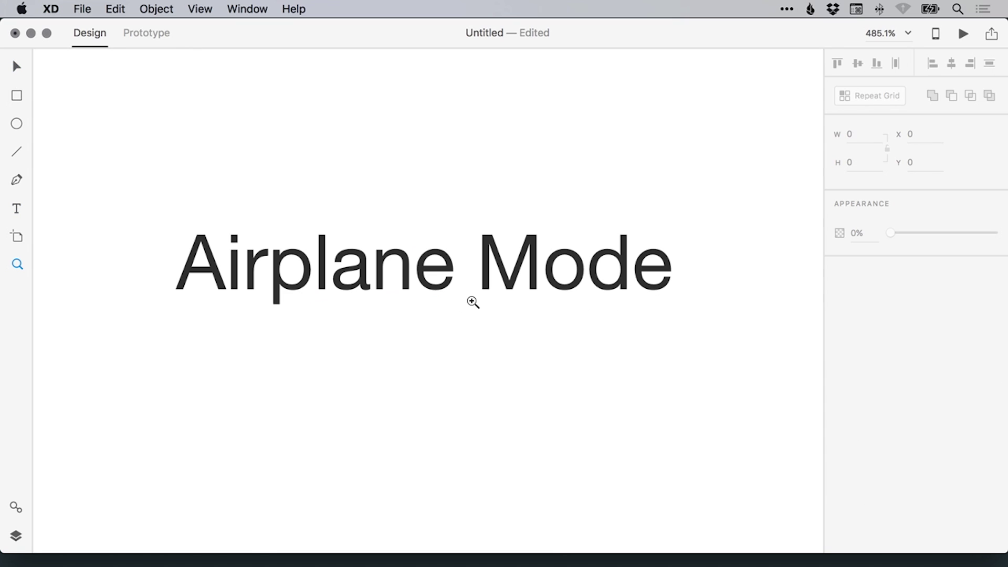
- At 100% zoom, draw a horizontal line across the artboard and lighten it to #EBEBEB
key("super+1")
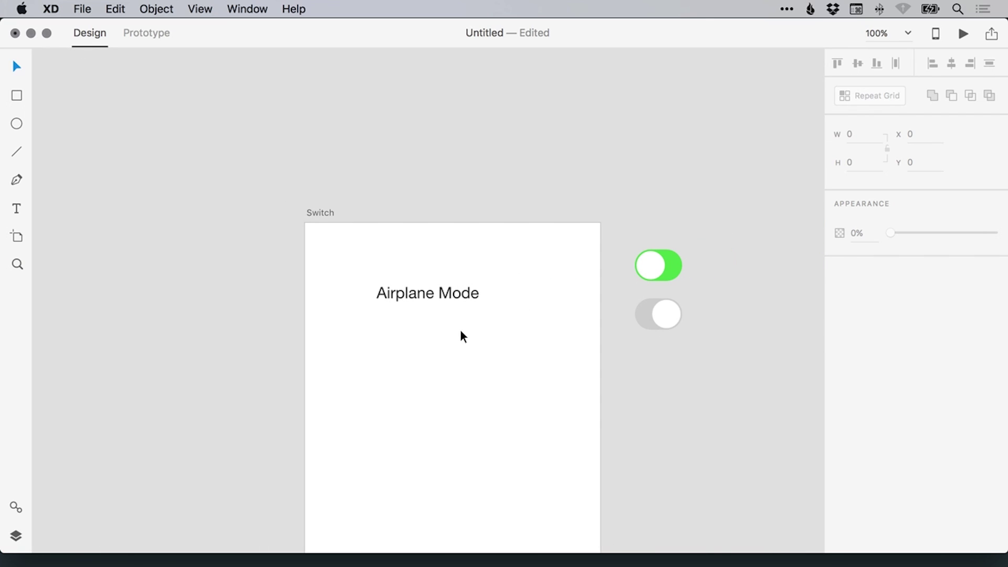
left_click(17, 153)
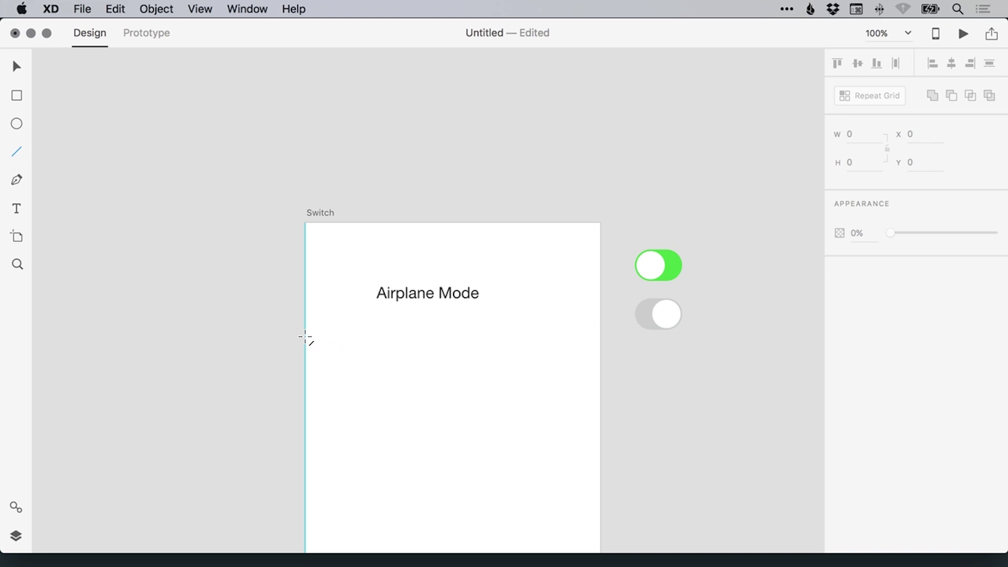
mouse_move(305, 337)
left_mouse_down()
mouse_move(408, 331)
mouse_move(548, 348)
mouse_move(610, 337)
left_mouse_up()
key("v")
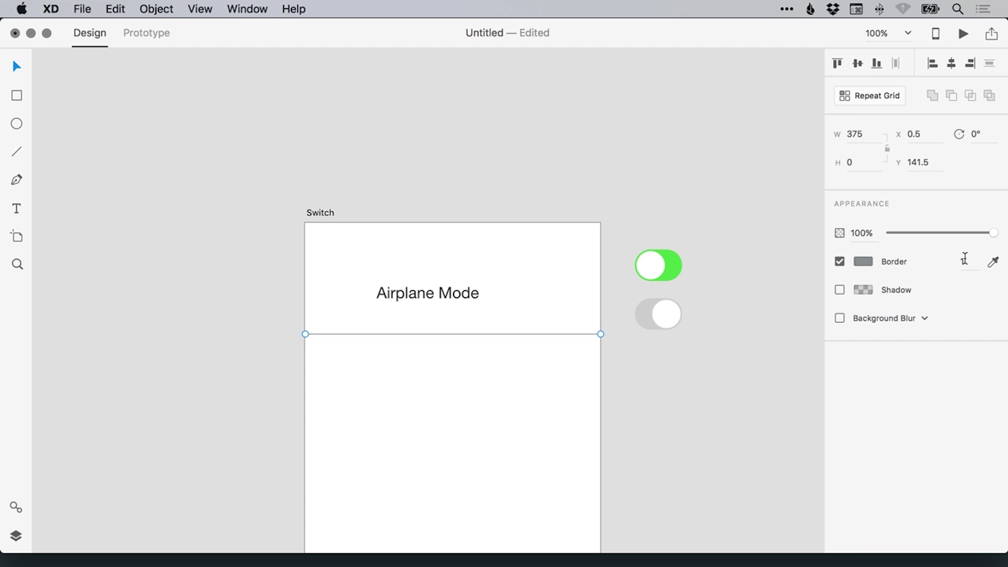
left_click(863, 261)
mouse_move(677, 208)
left_mouse_down()
mouse_move(686, 182)
mouse_move(666, 169)
left_mouse_up()
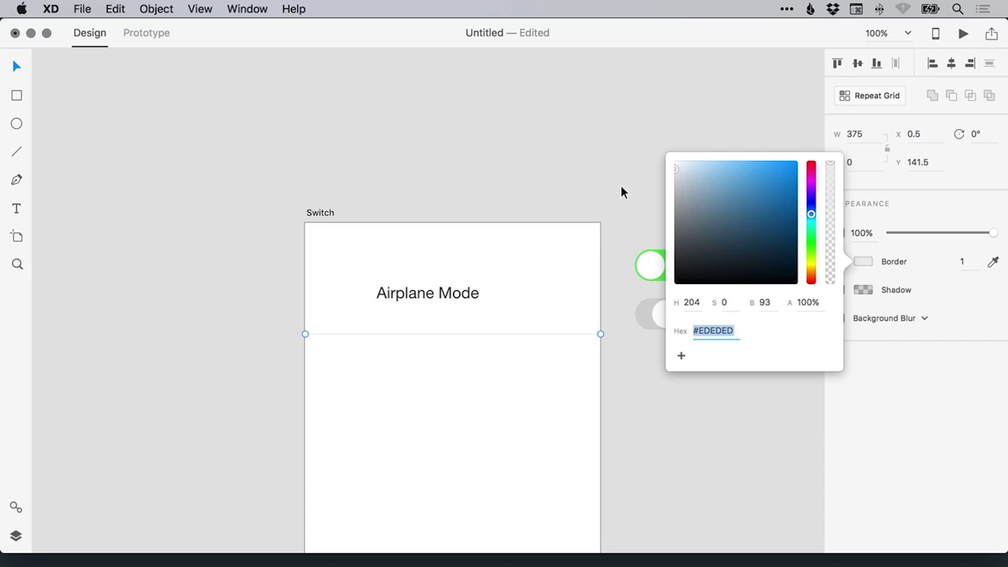
left_click(608, 164)
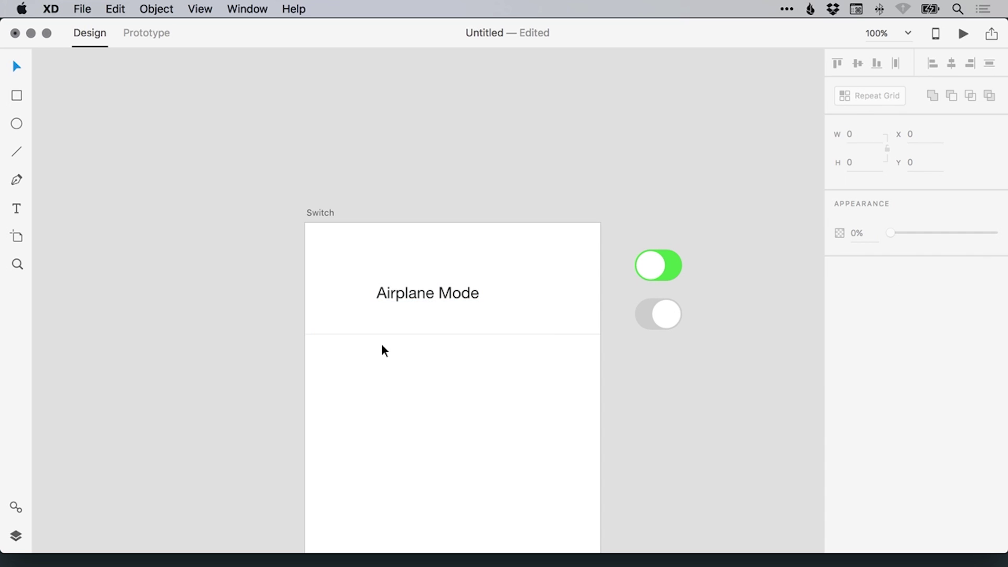
- Move the Airplane Mode text to the top-left and the divider line up just beneath it
left_click(405, 294)
left_click_drag(414, 295, 389, 263)
left_click_drag(402, 334, 403, 288)
left_click(260, 337)
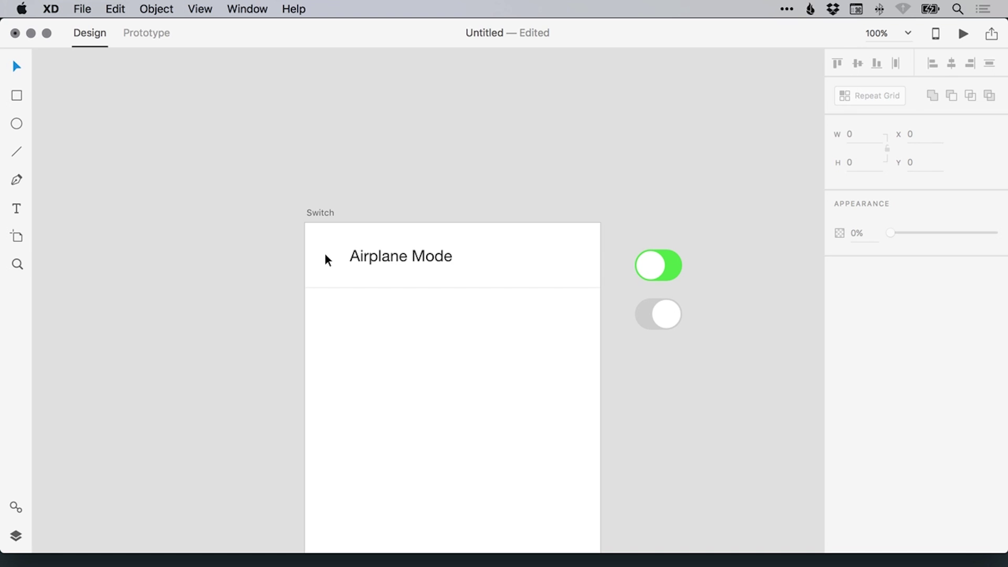
- Open the Apple iOS UI kit file and zoom in on the Settings rows
left_click(82, 9)
mouse_move(94, 72)
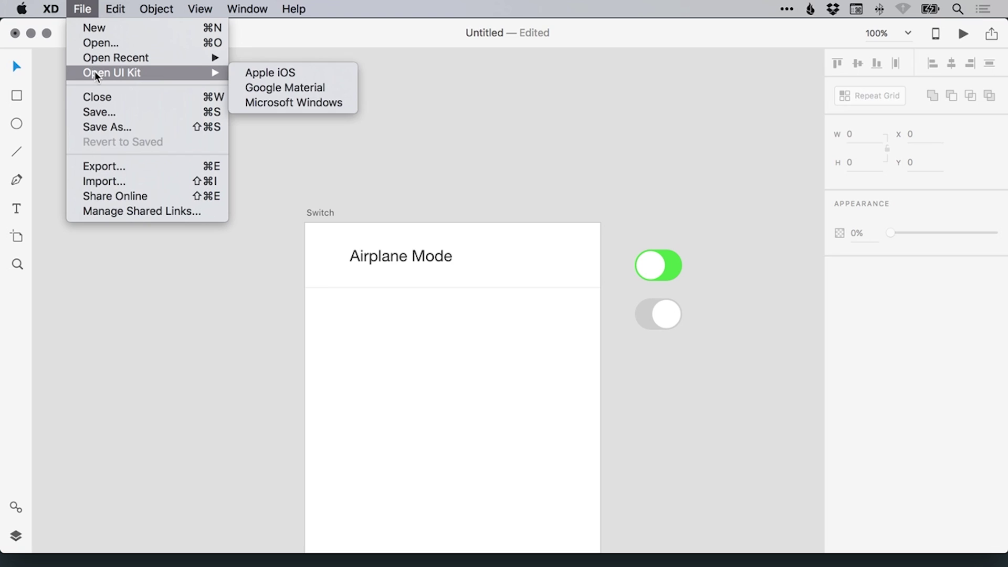
left_click(291, 72)
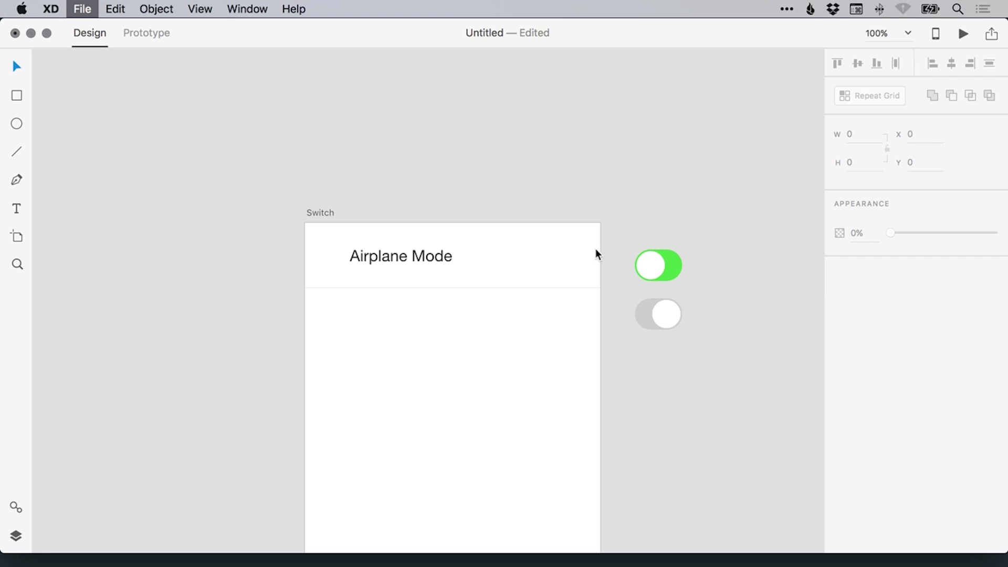
key("z")
scroll(400, 223, "up", 3)
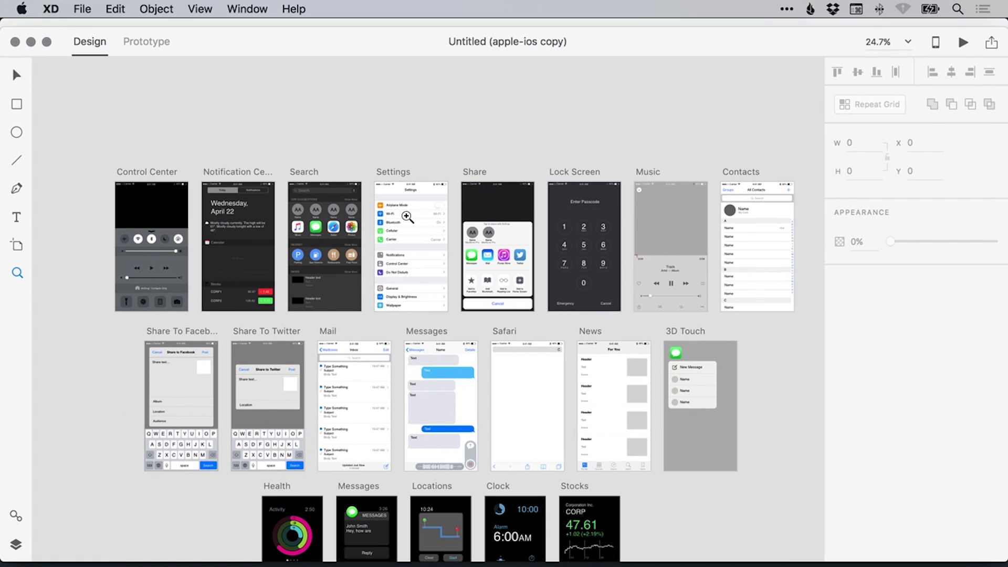
scroll(408, 216, "up", 10)
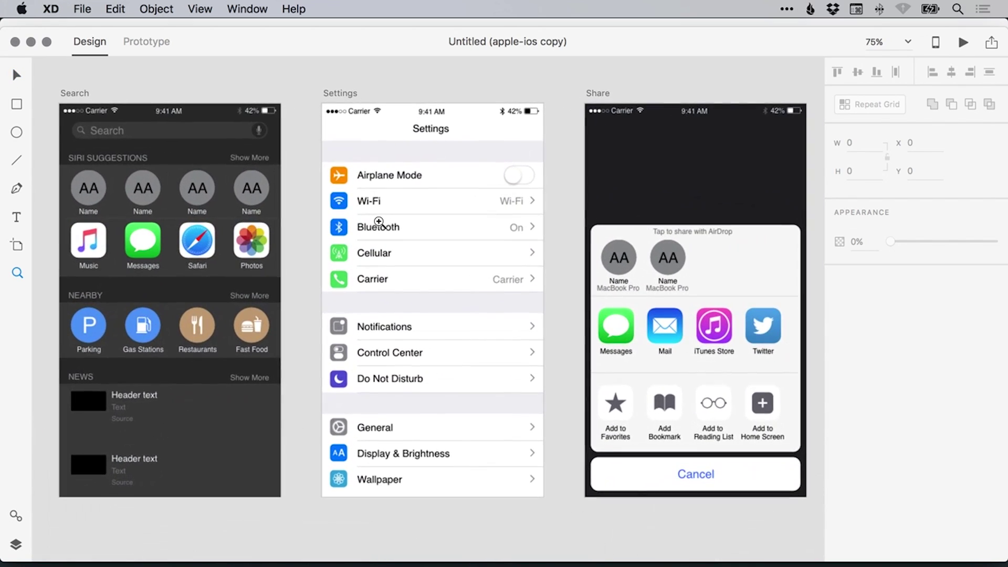
scroll(378, 220, "up", 2)
- Ungroup the Settings rows group via Object > Ungroup
key("v")
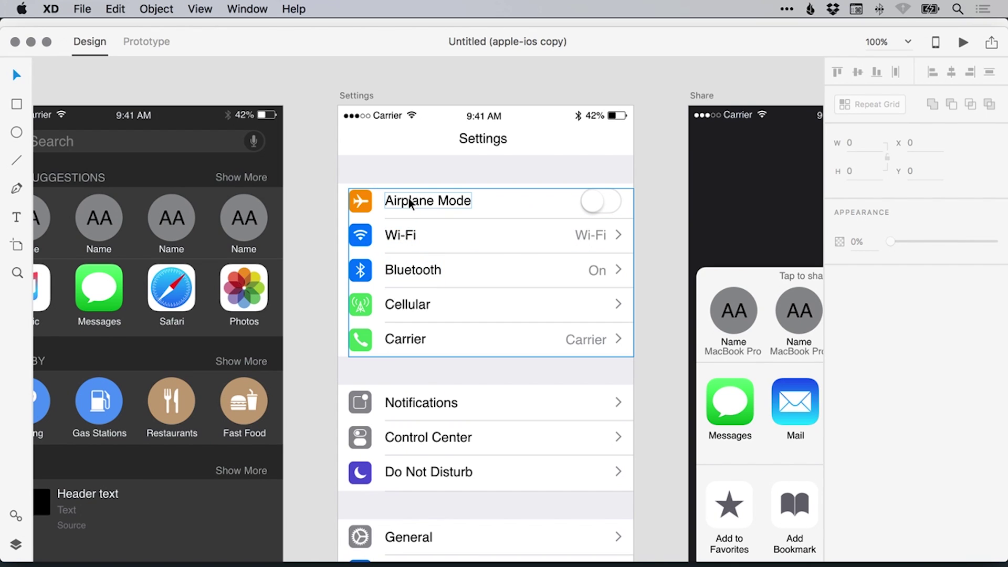
left_click_drag(409, 199, 435, 213)
key("super+z")
left_click(156, 9)
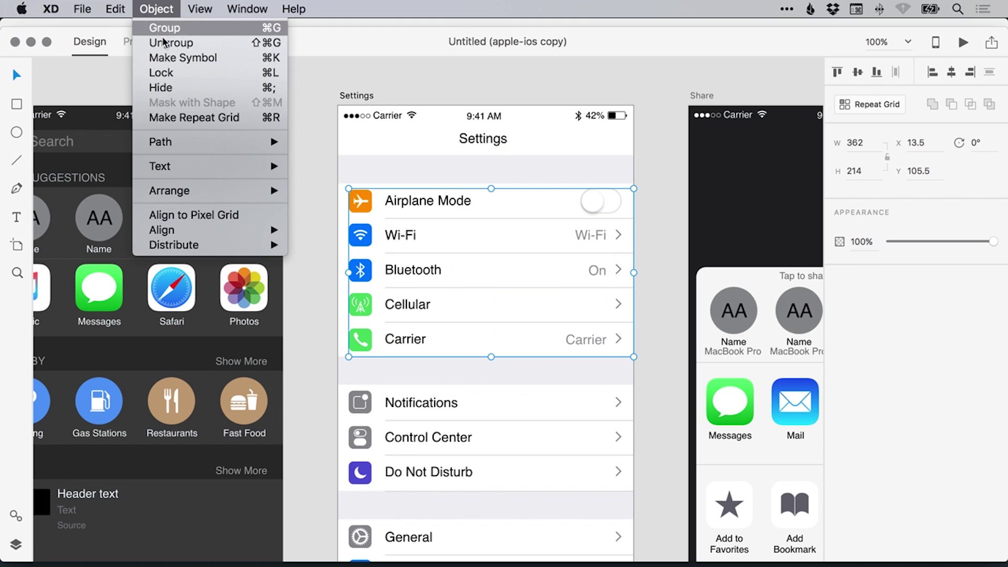
left_click(168, 42)
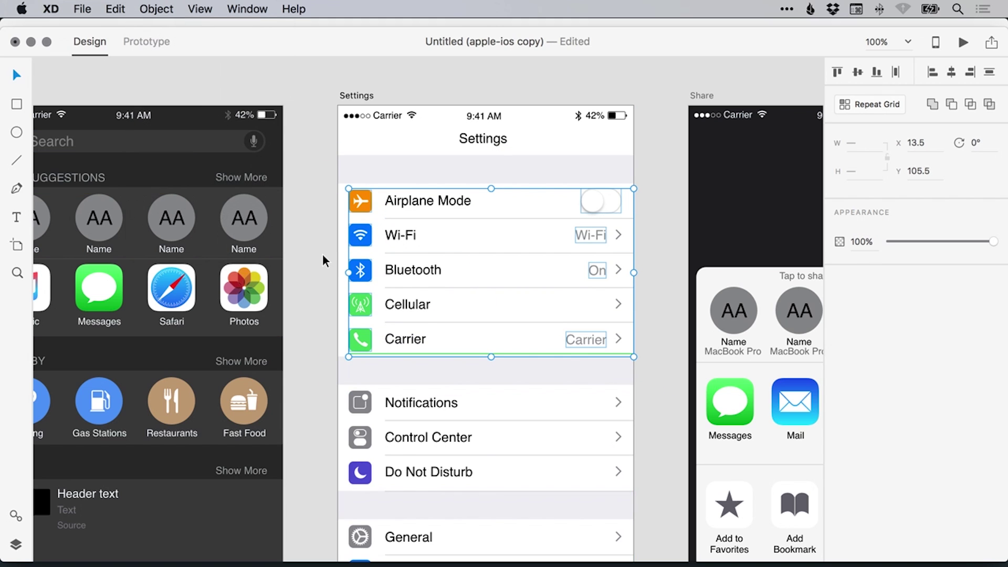
- Select the airplane, Wi-Fi and Bluetooth icons together and copy them
mouse_move(363, 211)
left_mouse_down()
mouse_move(352, 189)
mouse_move(323, 201)
mouse_move(357, 200)
left_mouse_up()
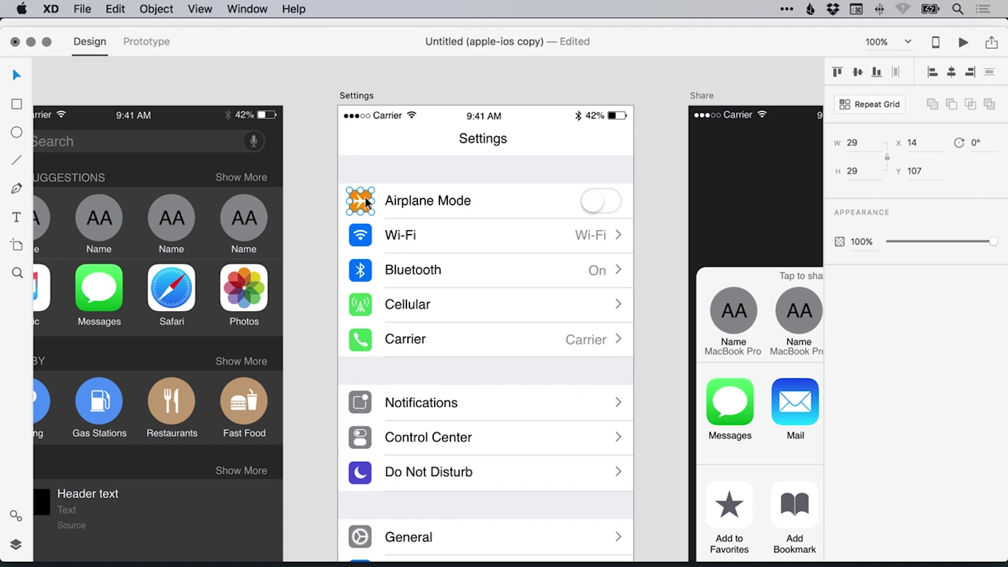
left_click(362, 235, "shift")
left_click(364, 268, "shift")
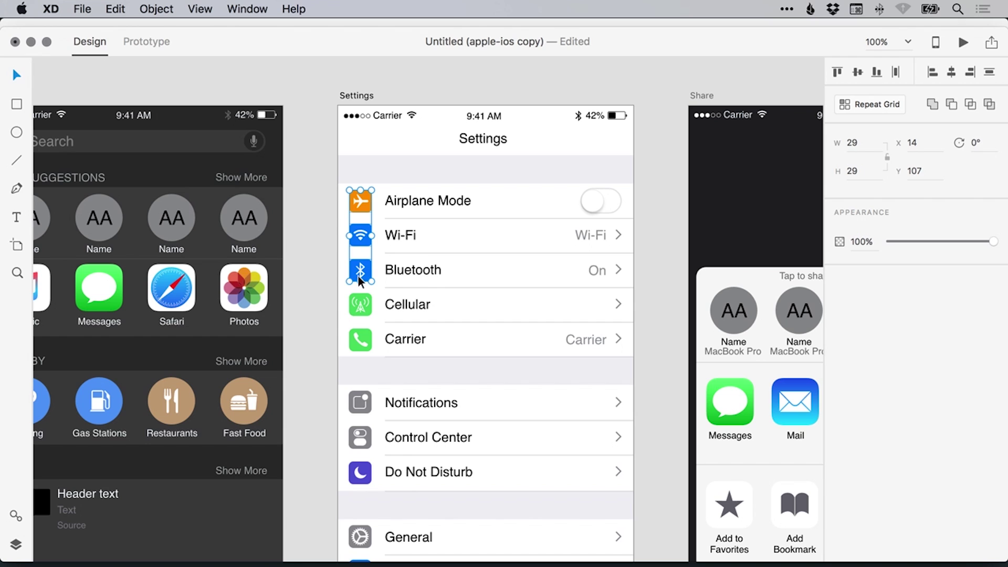
left_click(115, 10)
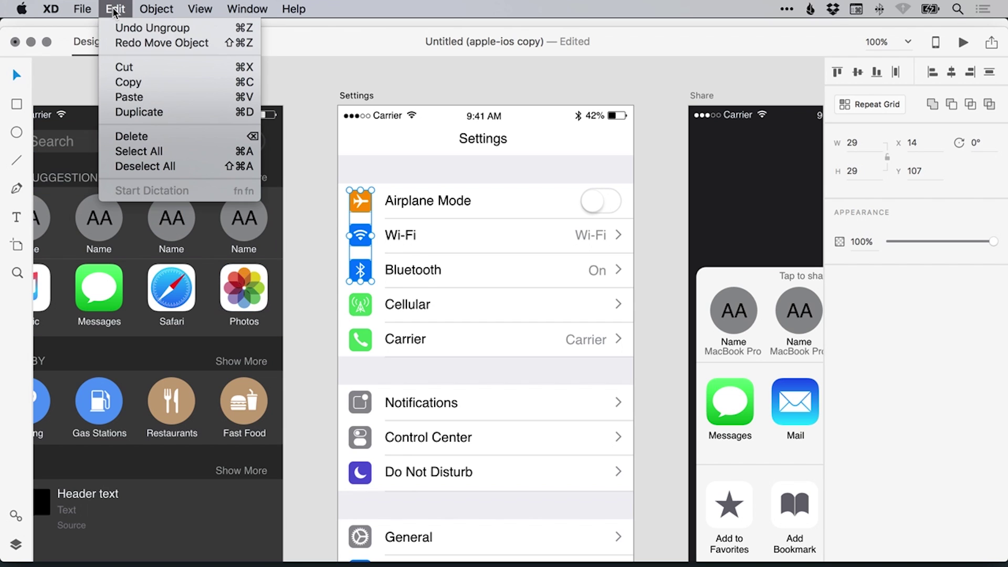
left_click(120, 84)
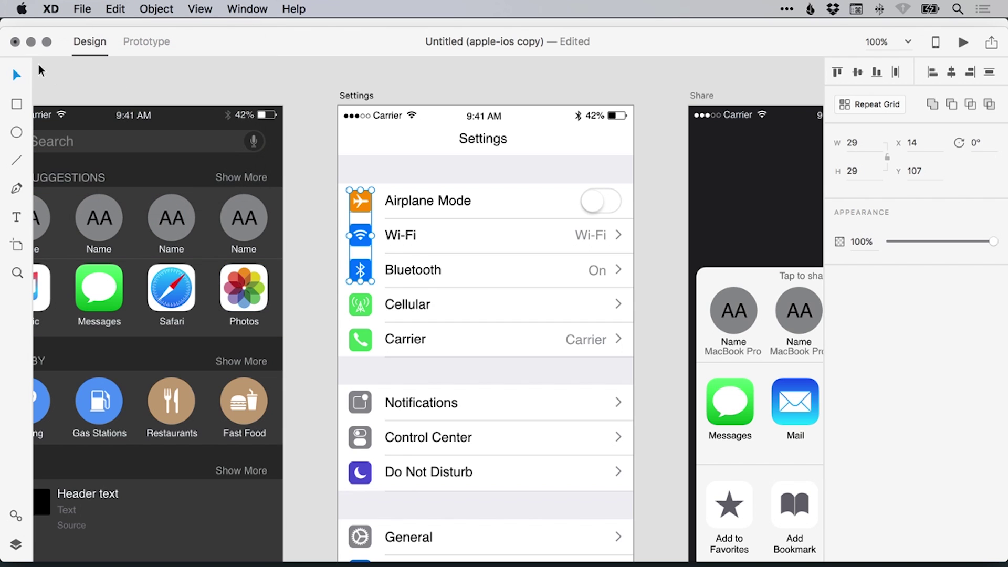
- Paste the three icons onto the Switch artboard beside Airplane Mode
left_click(30, 42)
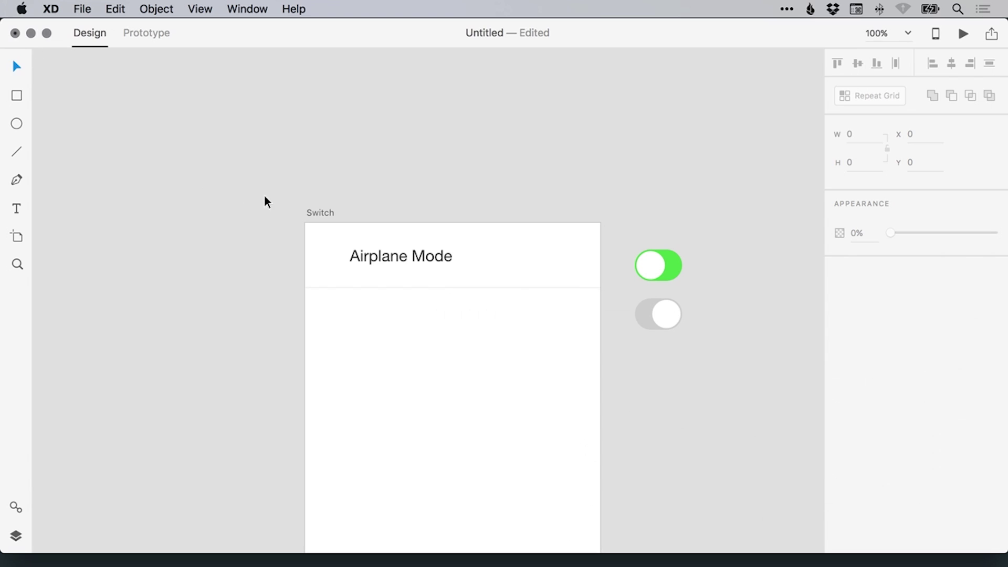
left_click(115, 9)
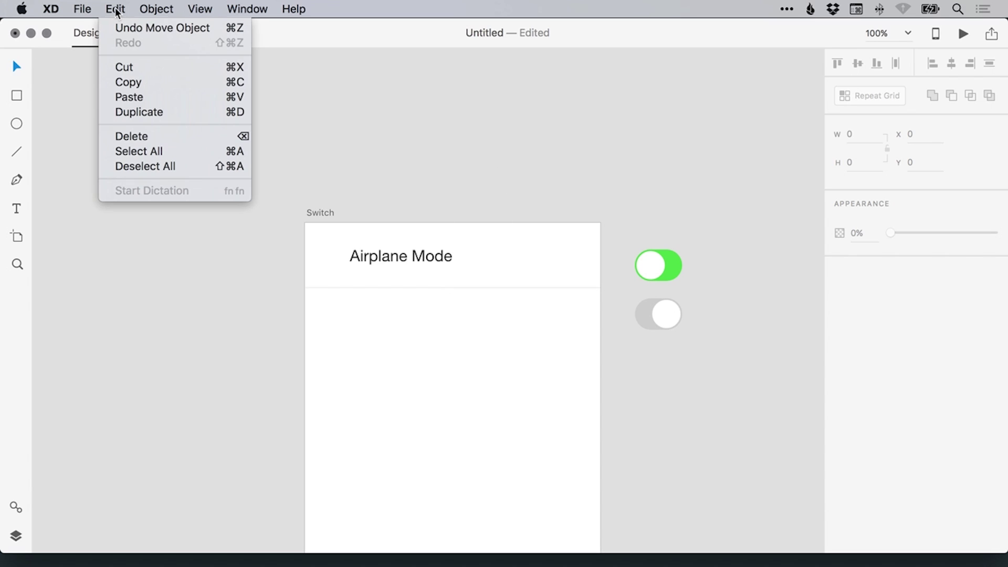
left_click(122, 96)
left_click_drag(426, 274, 333, 263)
- Push the icons to the artboard's left edge and nudge them 30 px right
key("z")
left_click(270, 204)
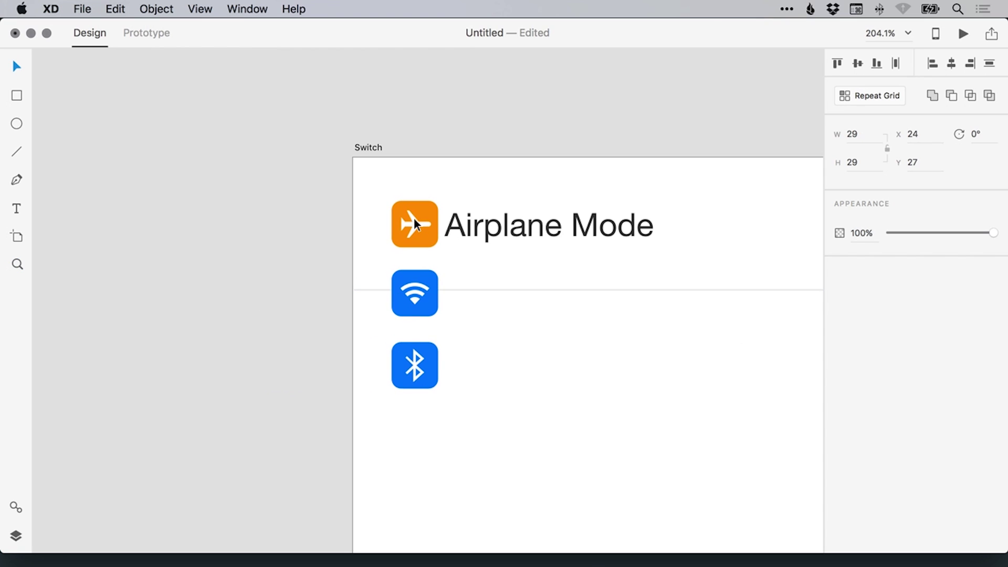
left_click_drag(415, 218, 376, 216)
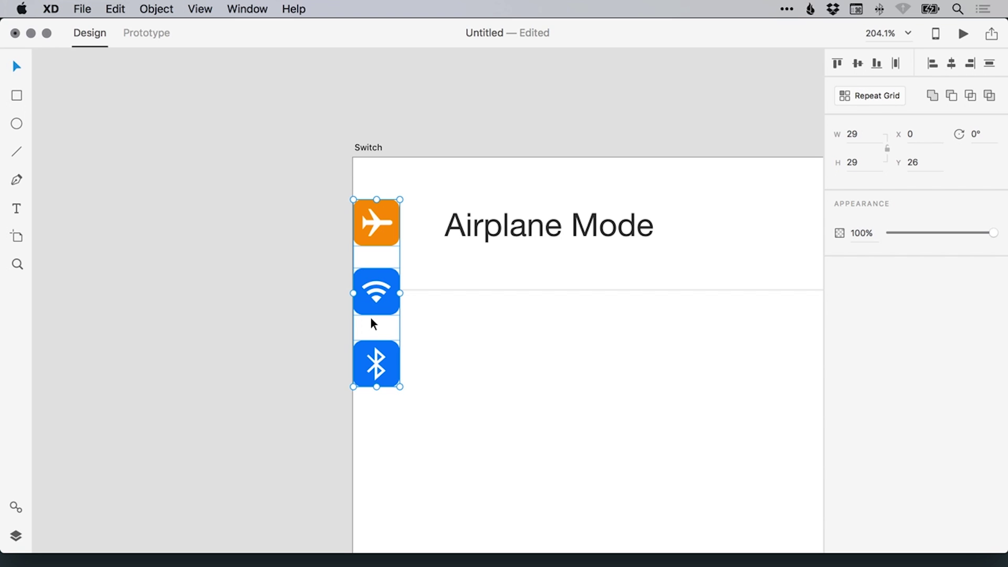
key("shift+Right")
key("shift+Right")
key("shift+Right")
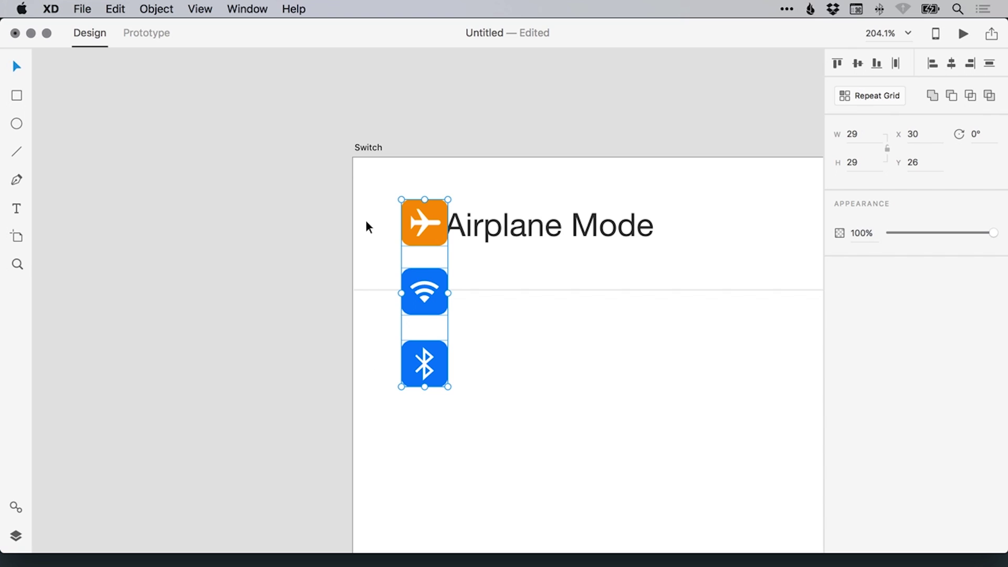
key("super+1")
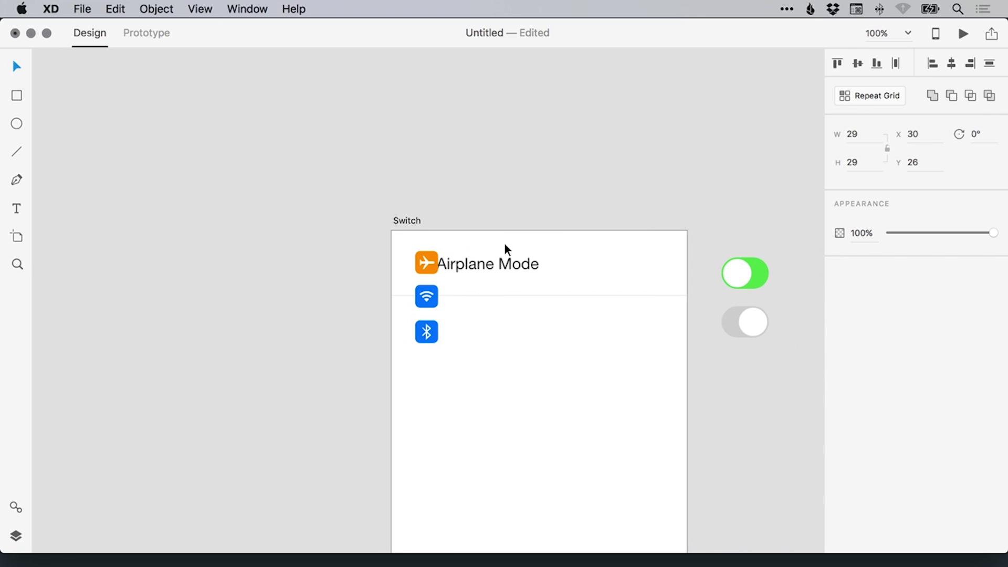
- Move the Airplane Mode label right of the icons to X 69, then view at 100%
key("z")
left_click(502, 270)
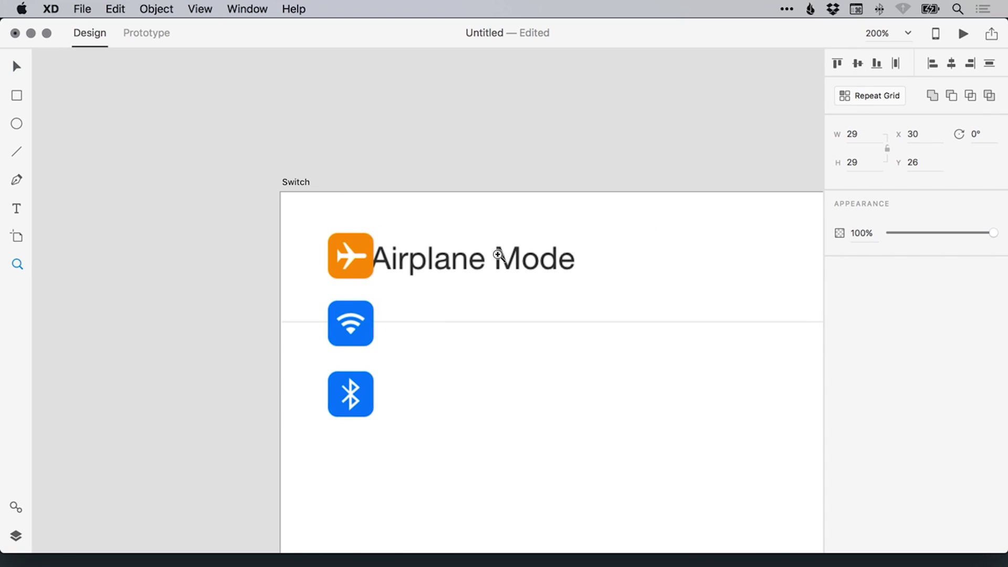
left_click(462, 187)
left_click_drag(455, 264, 475, 264)
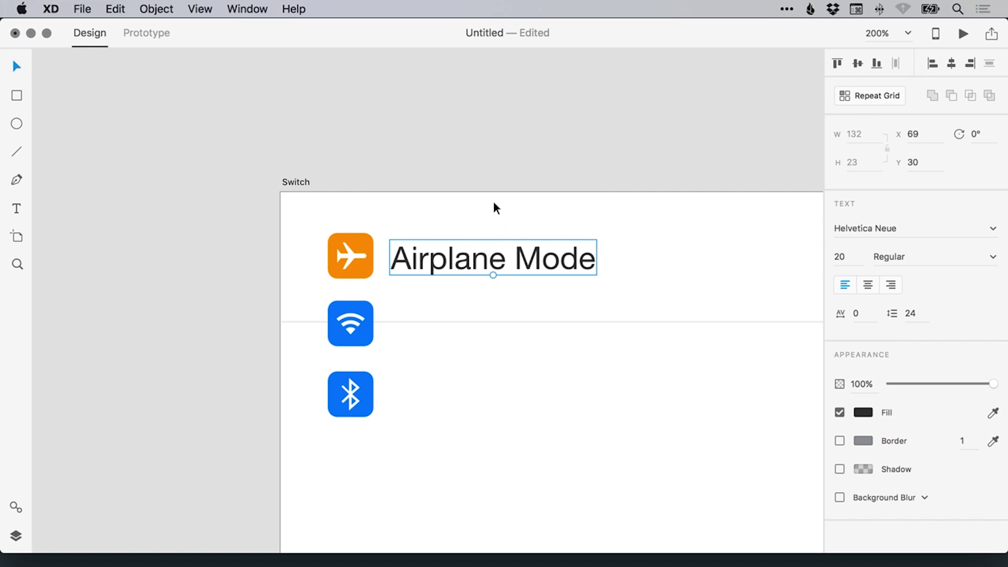
left_click(500, 153)
key("super+1")
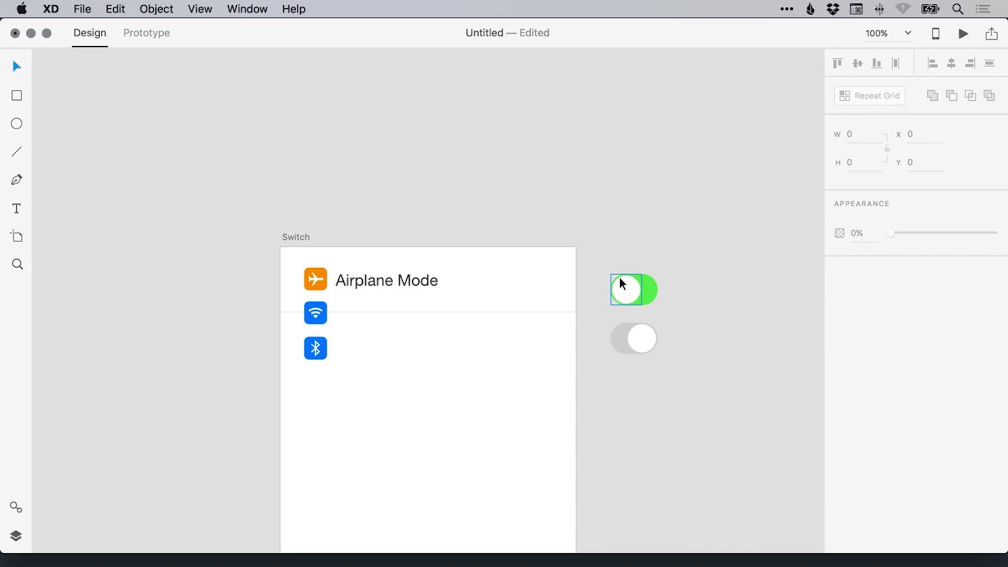
- Group the green toggle's knob and track, then group the grey toggle's knob and track
left_click_drag(600, 253, 667, 295)
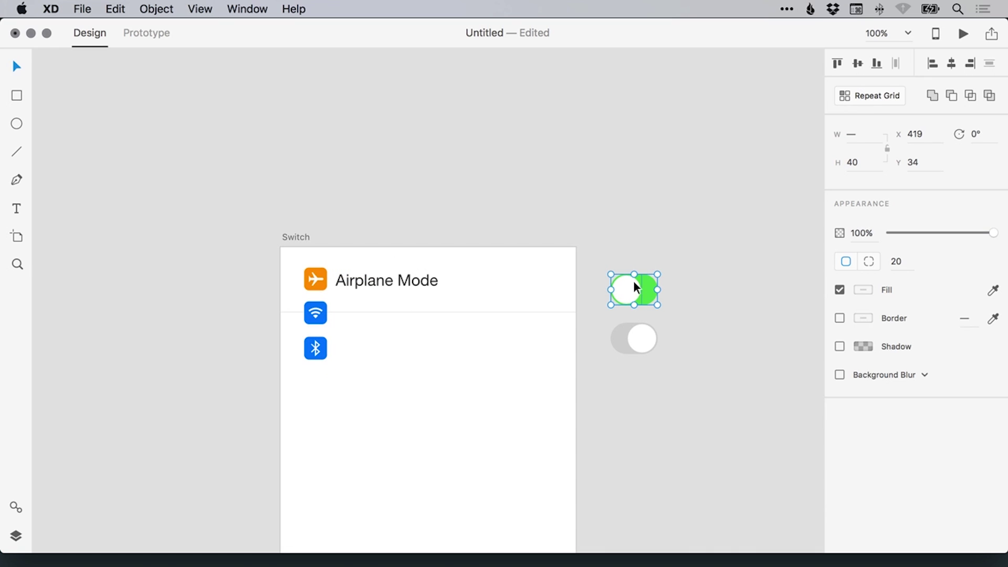
left_click(156, 9)
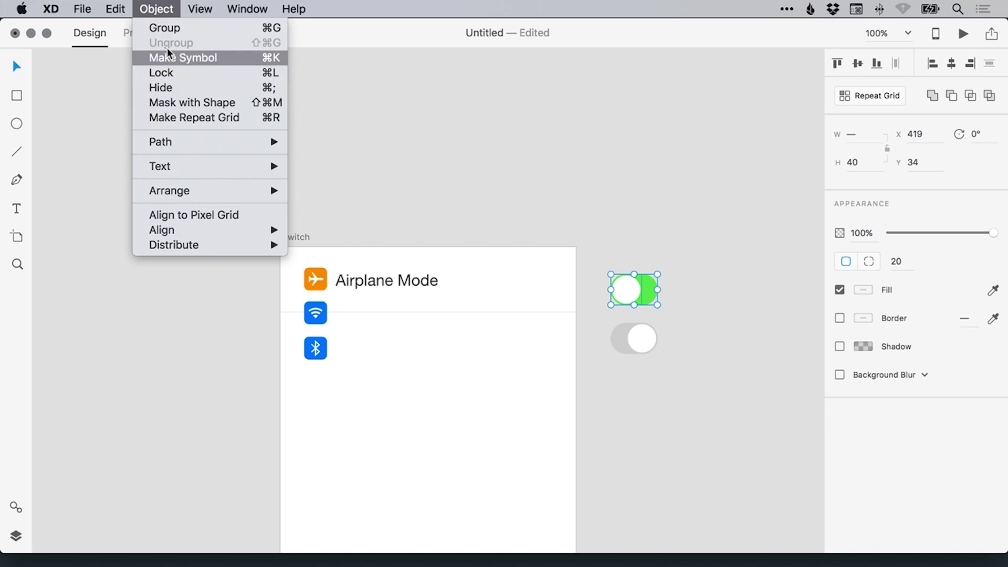
left_click(183, 29)
left_click_drag(611, 386, 641, 332)
left_click(160, 5)
left_click(178, 29)
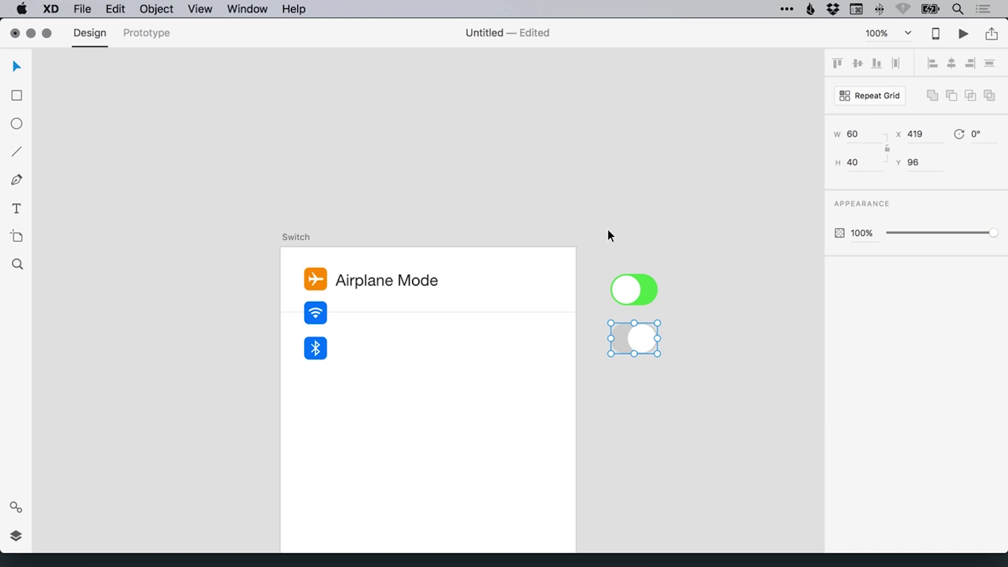
key("Escape")
- Place the green toggle at the right end of the Airplane Mode row
left_click_drag(640, 292, 539, 282)
key("z")
left_click_drag(251, 217, 623, 347)
key("v")
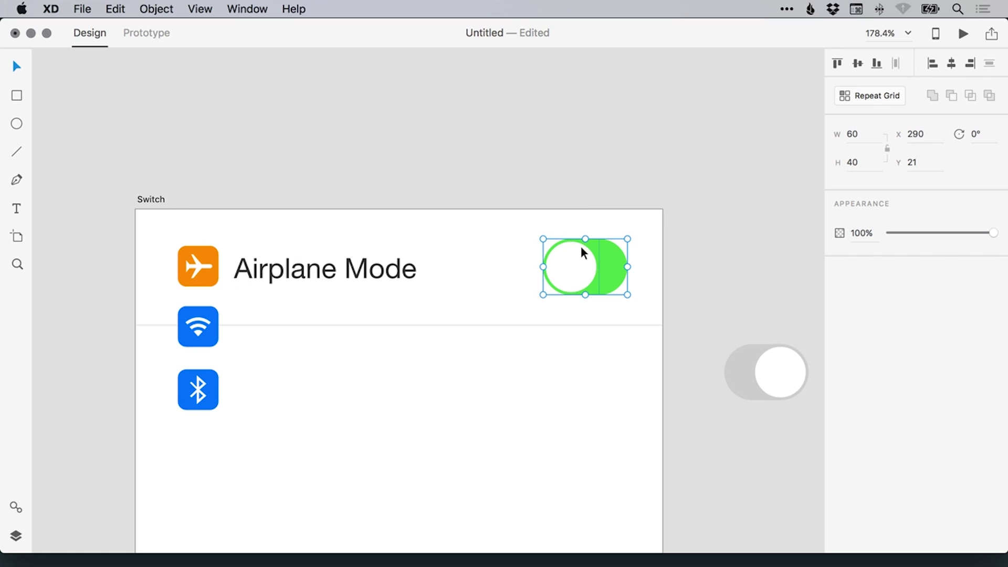
left_click_drag(612, 257, 644, 254)
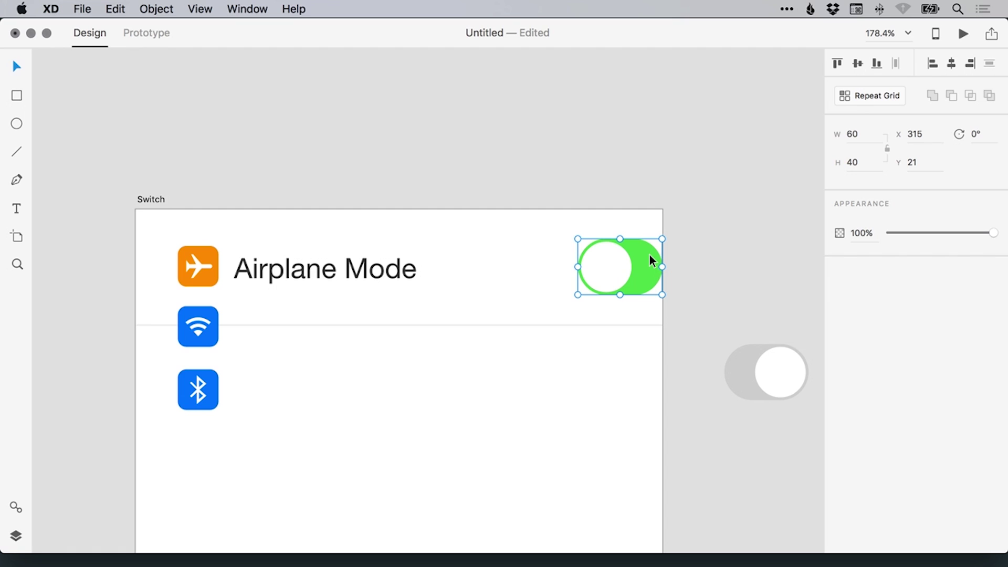
key("shift+Left")
key("shift+Left")
key("shift+Left")
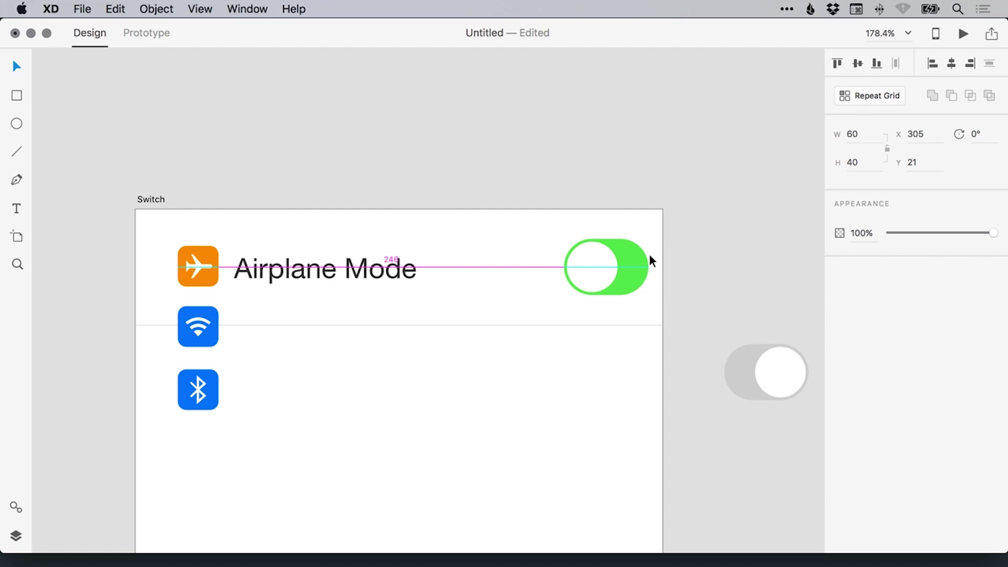
left_click(741, 198)
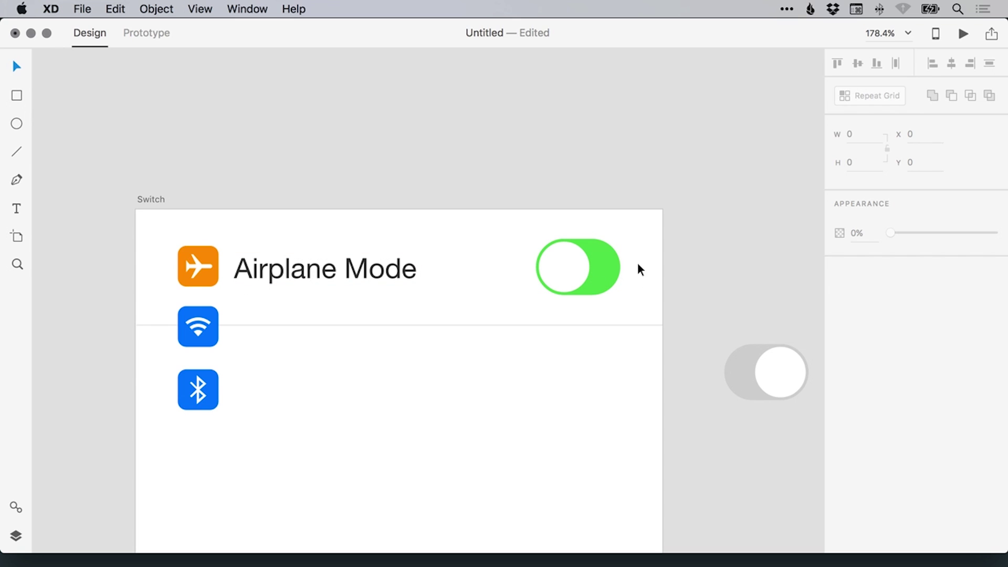
scroll(354, 322, "left", 3)
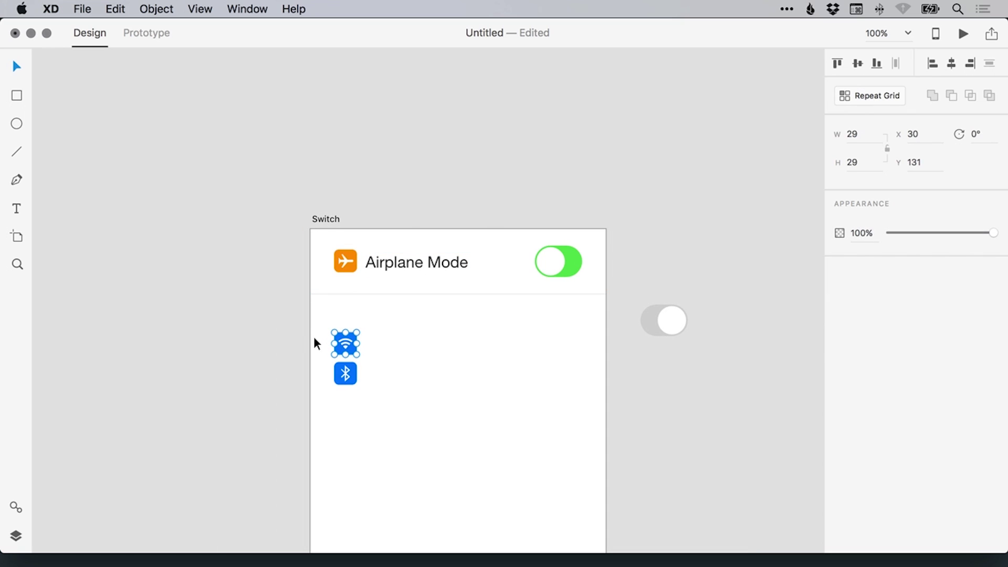
- Move the Wi-Fi and Bluetooth icons lower and repeat-grid the Airplane Mode row into three rows
left_click_drag(345, 342, 346, 407)
left_click(382, 341)
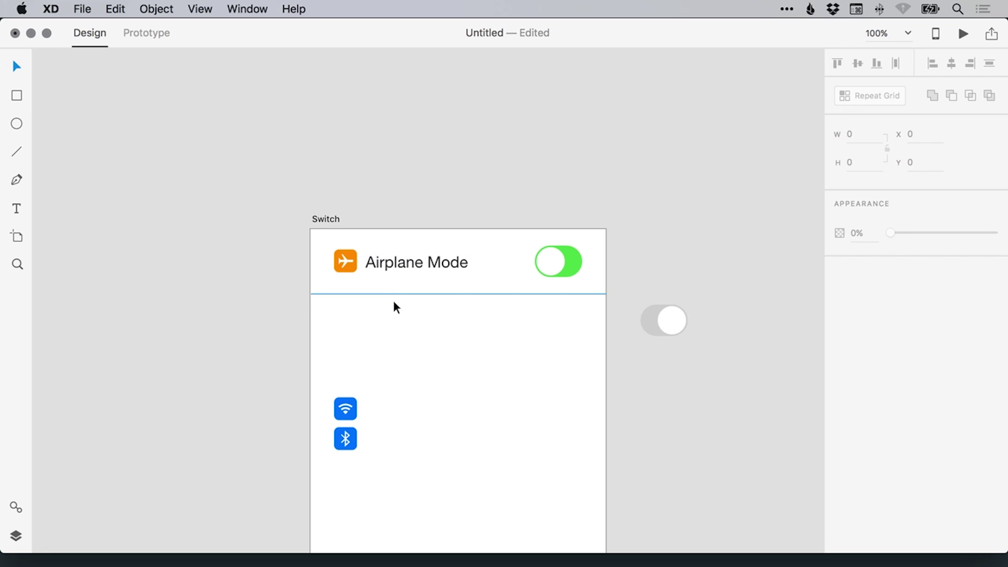
left_click_drag(391, 317, 402, 257)
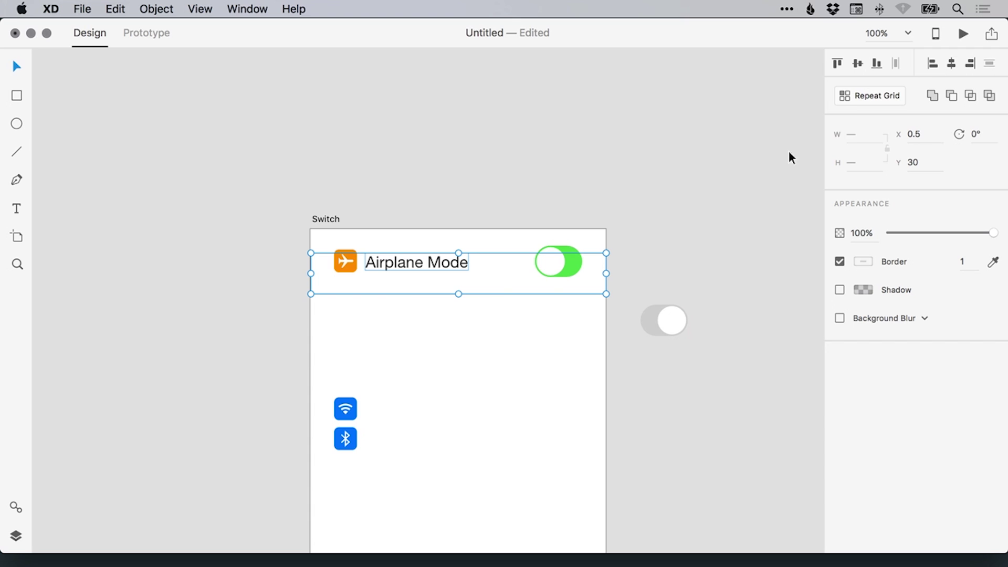
left_click(873, 95)
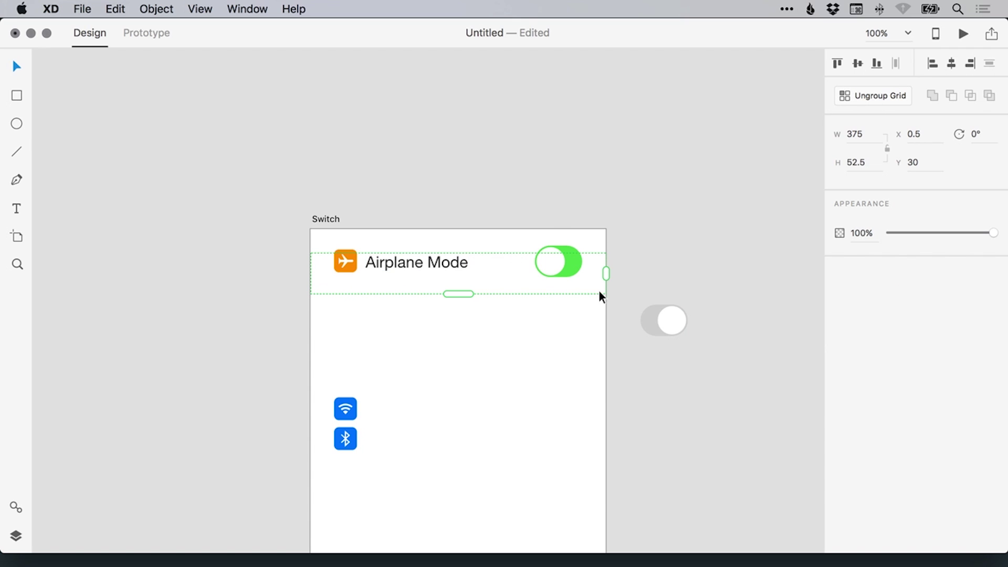
left_click_drag(459, 294, 453, 408)
key("super+equal")
key("super+equal")
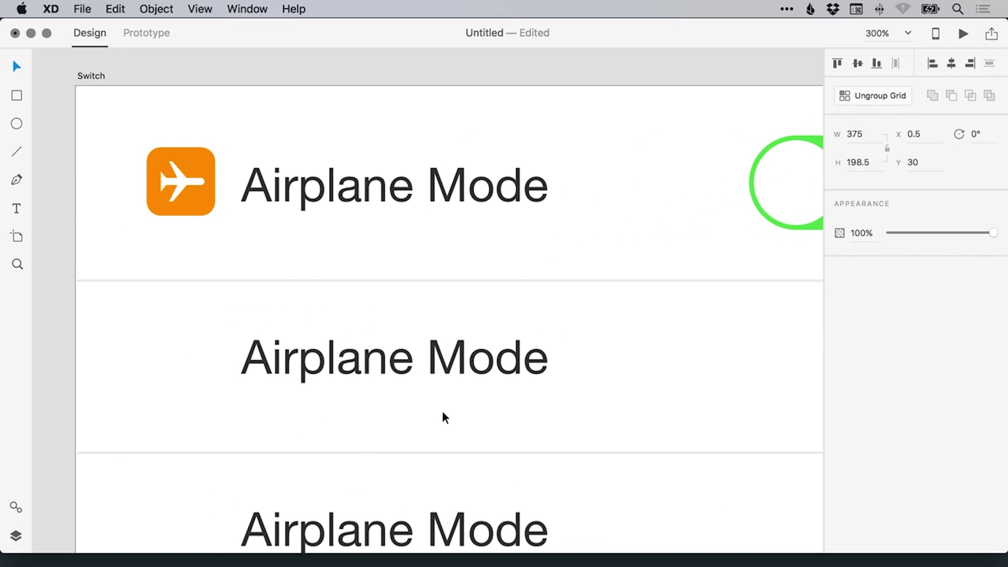
scroll(452, 327, "down", 5)
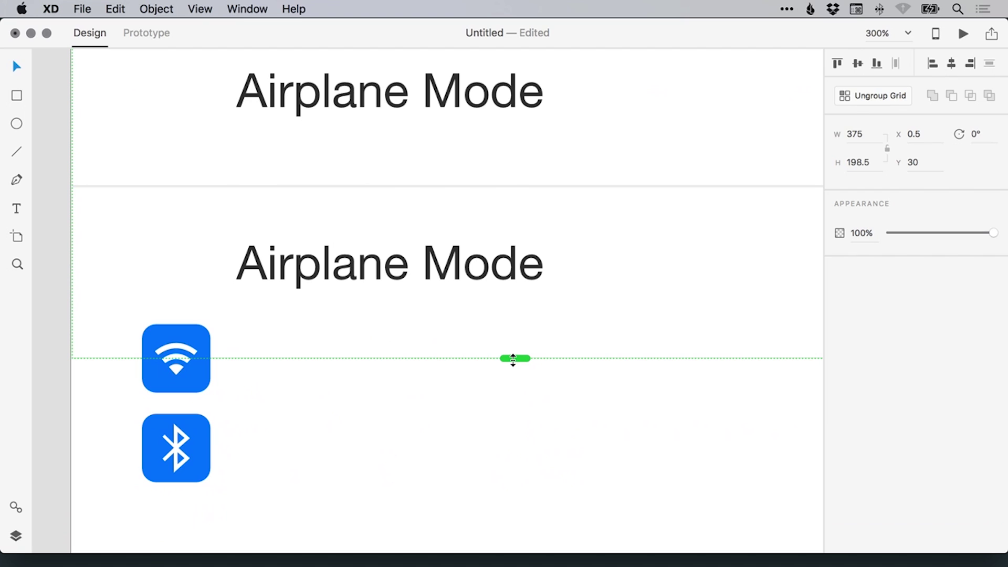
mouse_move(513, 355)
left_mouse_down()
mouse_move(514, 449)
mouse_move(512, 364)
left_mouse_up()
left_click(409, 386)
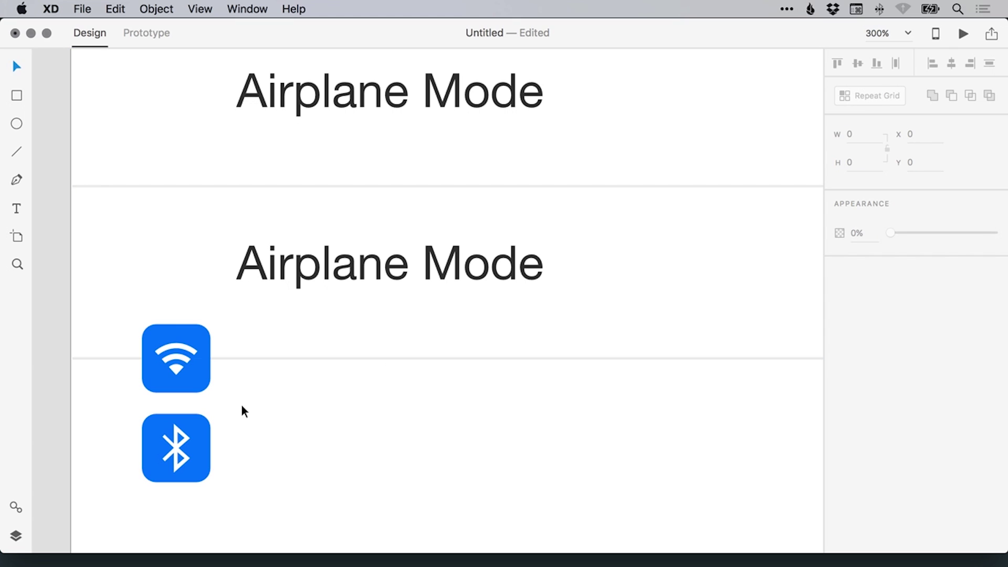
- Move the Bluetooth and Wi-Fi icons down below the row list
key("super+1")
left_click_drag(344, 359, 345, 411)
left_click_drag(347, 324, 346, 367)
scroll(396, 306, "up", 2)
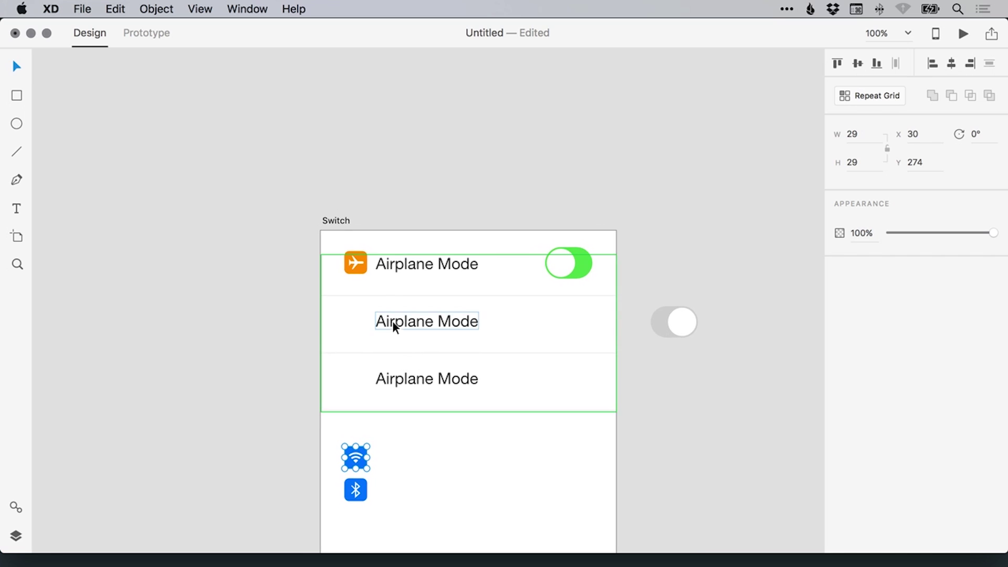
- Widen the spacing between the repeat grid's Airplane Mode rows
key("z")
left_click(396, 320)
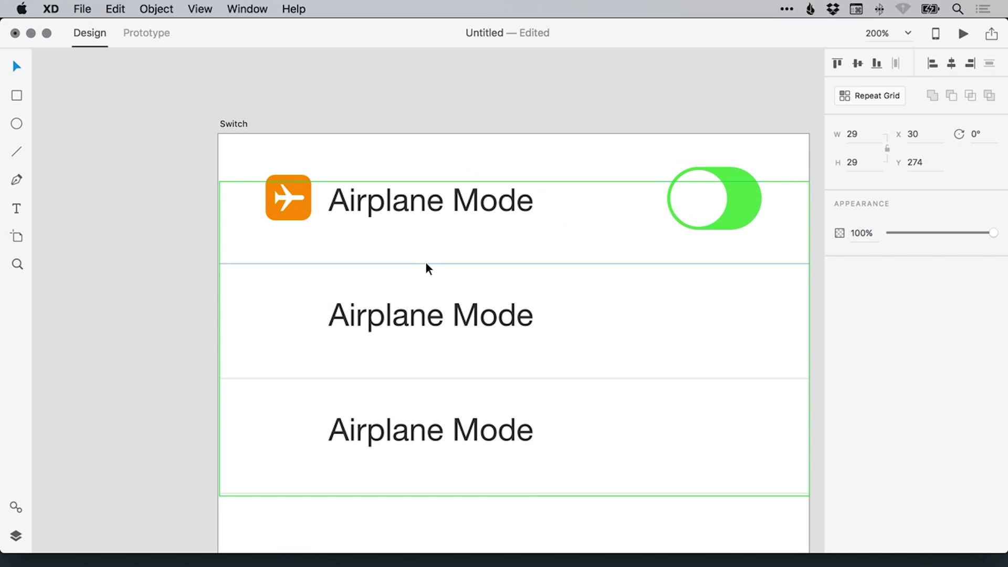
left_click(425, 261)
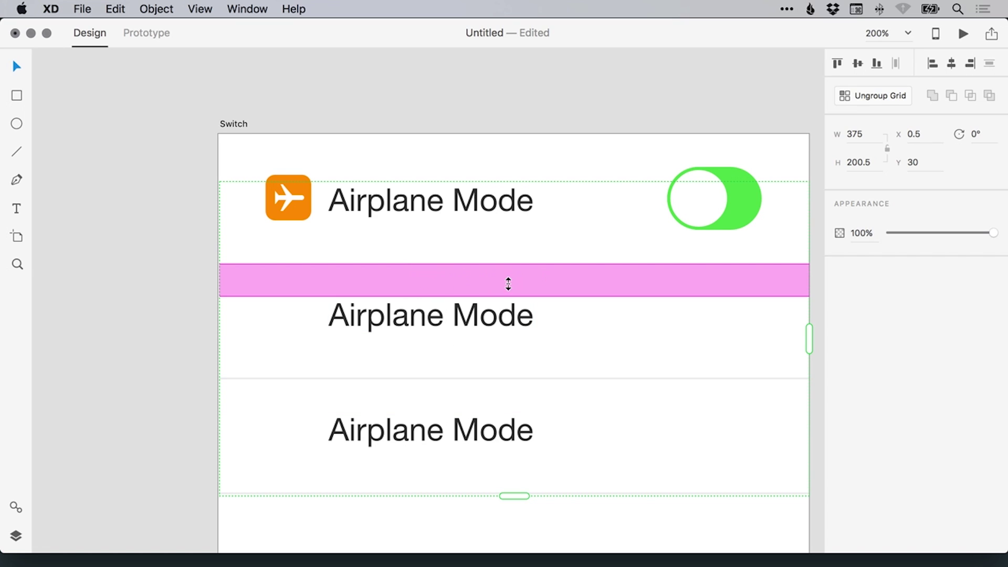
left_click_drag(509, 284, 481, 295)
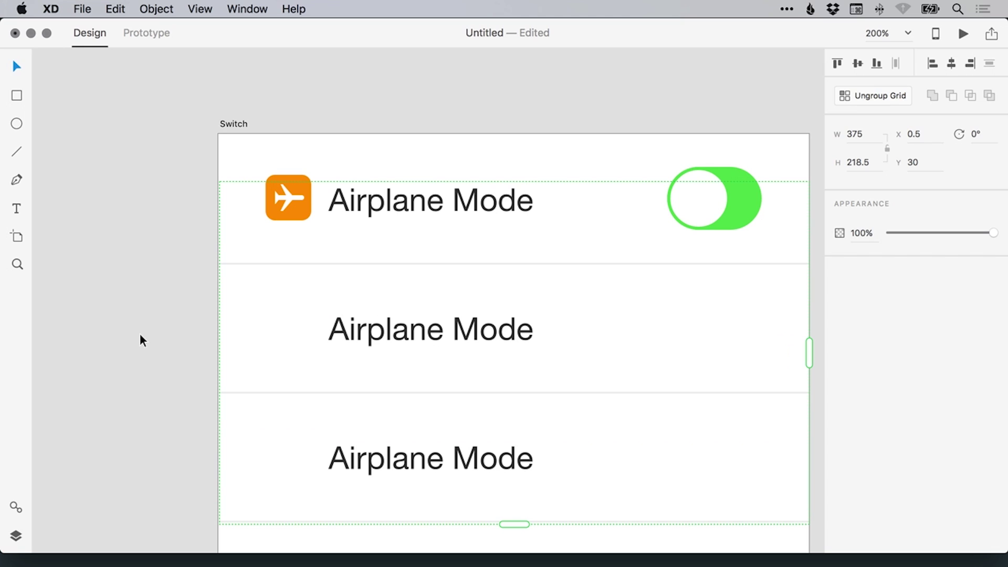
left_click(145, 312)
- Drag the Wi-Fi icon into the second row and the Bluetooth icon into the third
key("super+1")
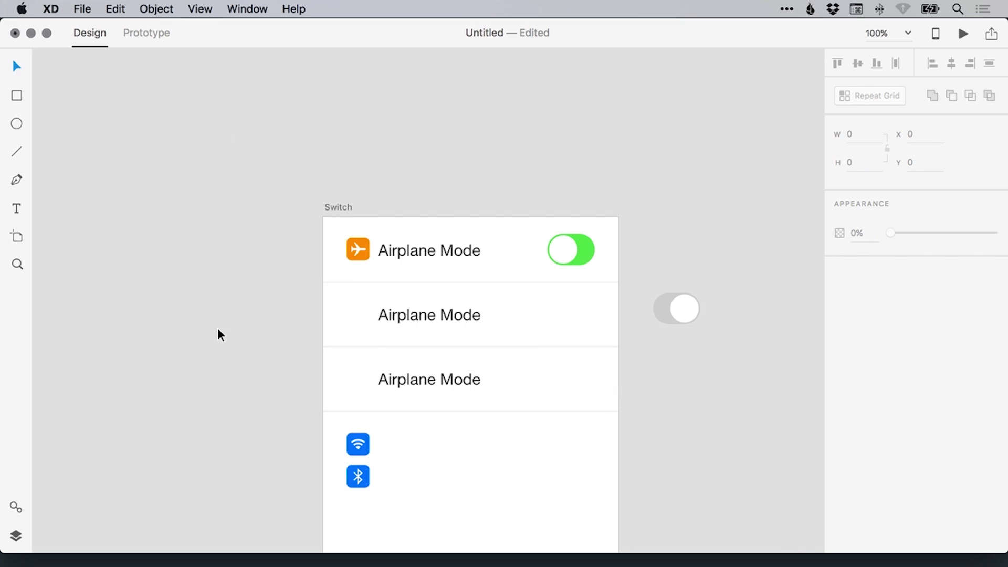
left_click_drag(276, 370, 282, 325)
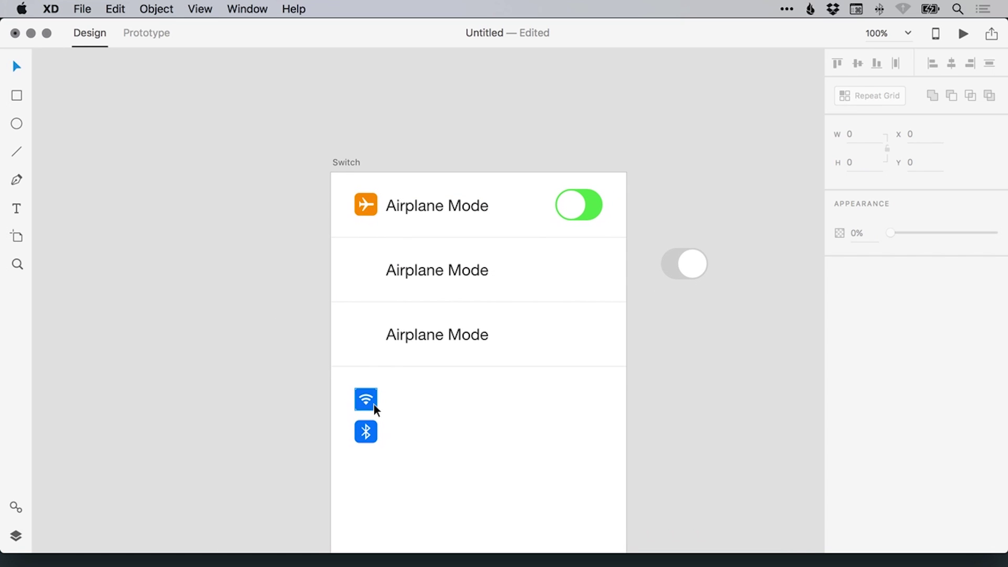
left_click_drag(375, 405, 374, 276)
key("z")
left_click(345, 294)
left_click_drag(410, 188, 412, 185)
left_click_drag(404, 489, 407, 302)
- Select the airplane, Wi-Fi and Bluetooth icons and distribute them vertically
scroll(446, 317, "up", 3)
scroll(446, 317, "right", 2)
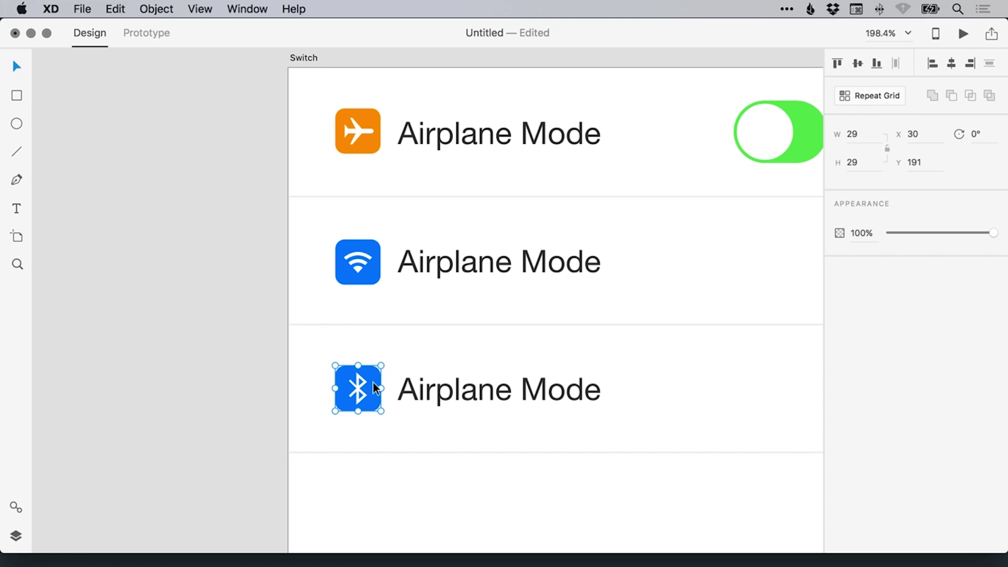
scroll(370, 387, "up", 1)
scroll(370, 388, "right", 2)
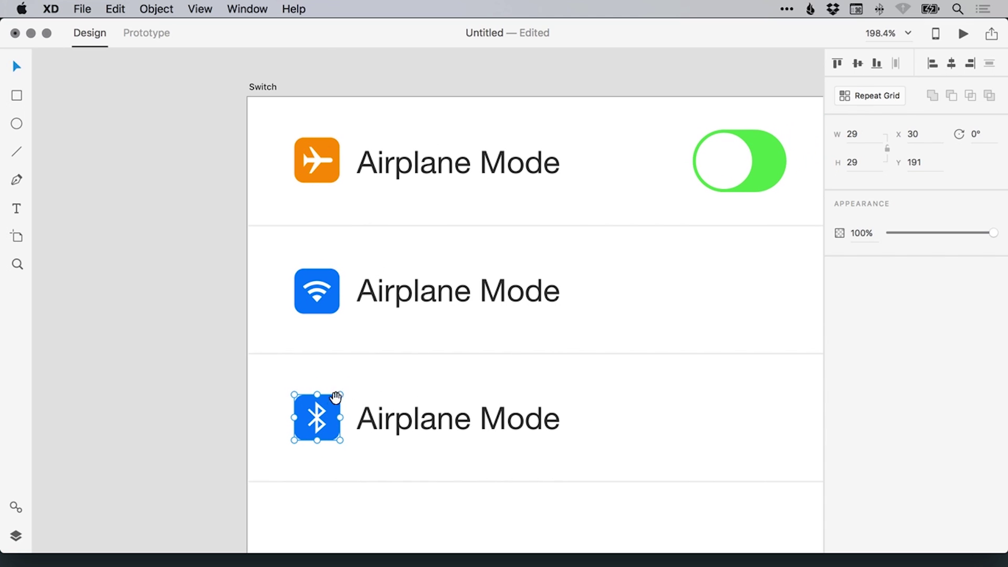
left_click(316, 290, "shift")
left_click(322, 145, "shift")
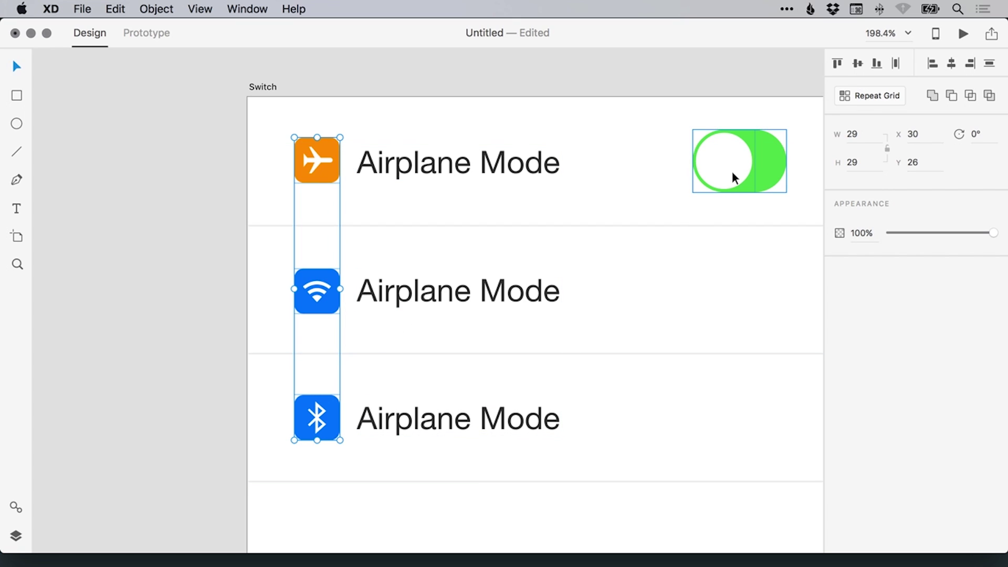
left_click(991, 66)
left_click(187, 325)
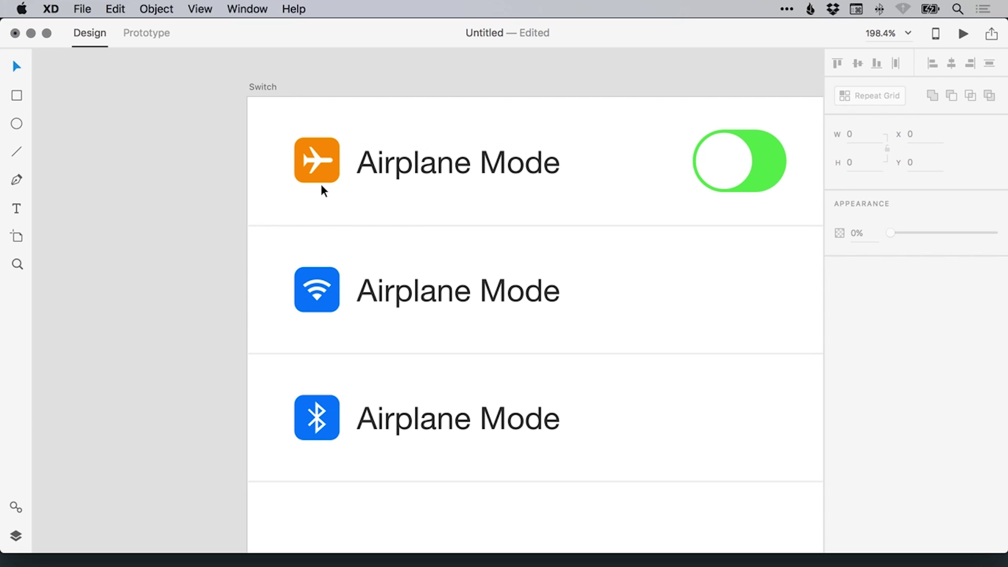
- Change the middle row's label to 'Wi-Fi'
key("super+1")
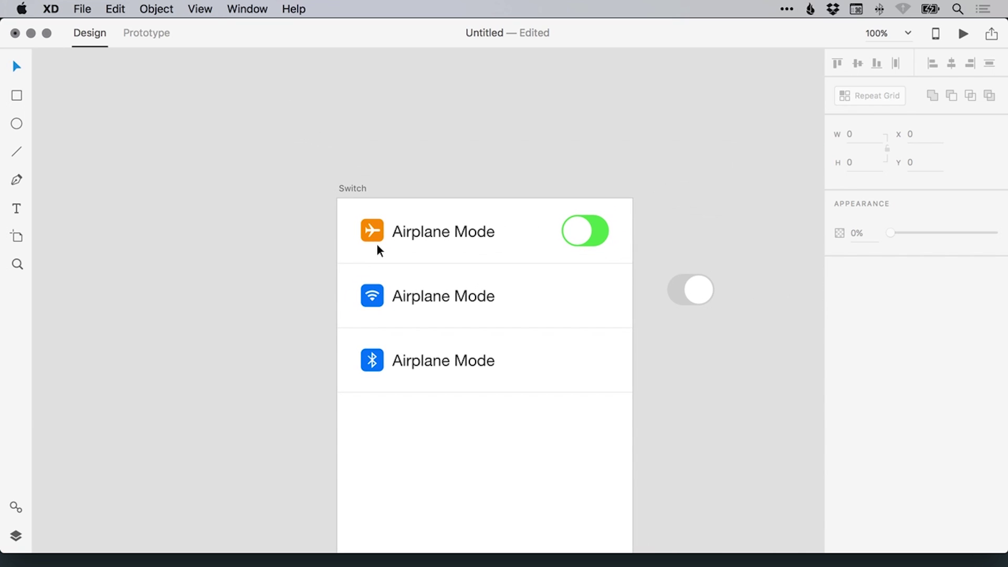
double_click(440, 295)
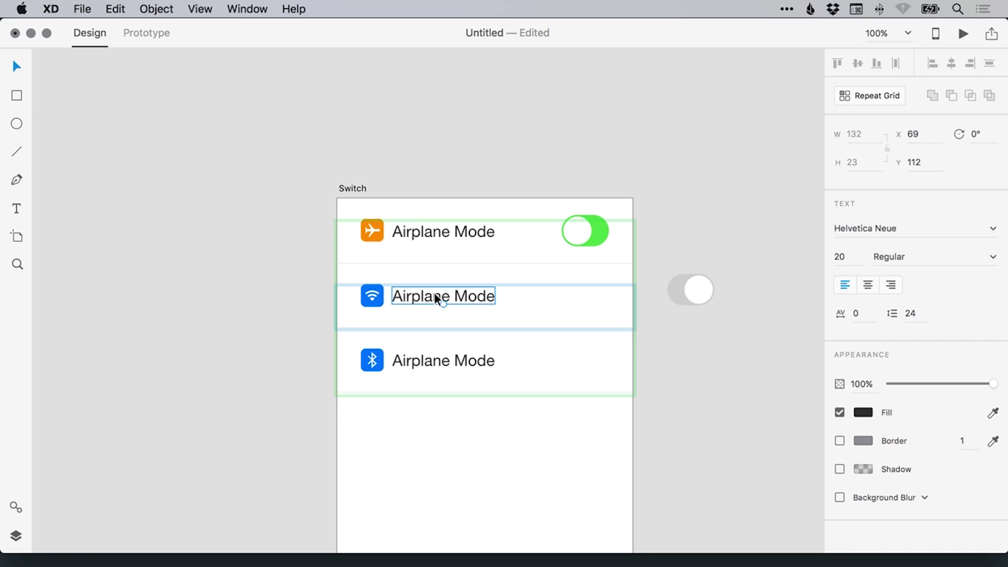
double_click(433, 293)
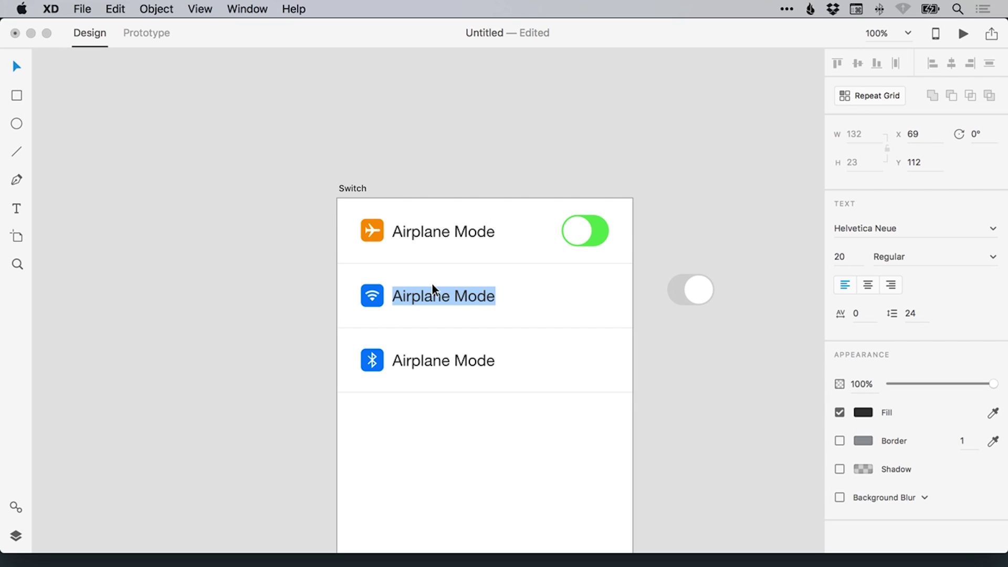
type("Wi-")
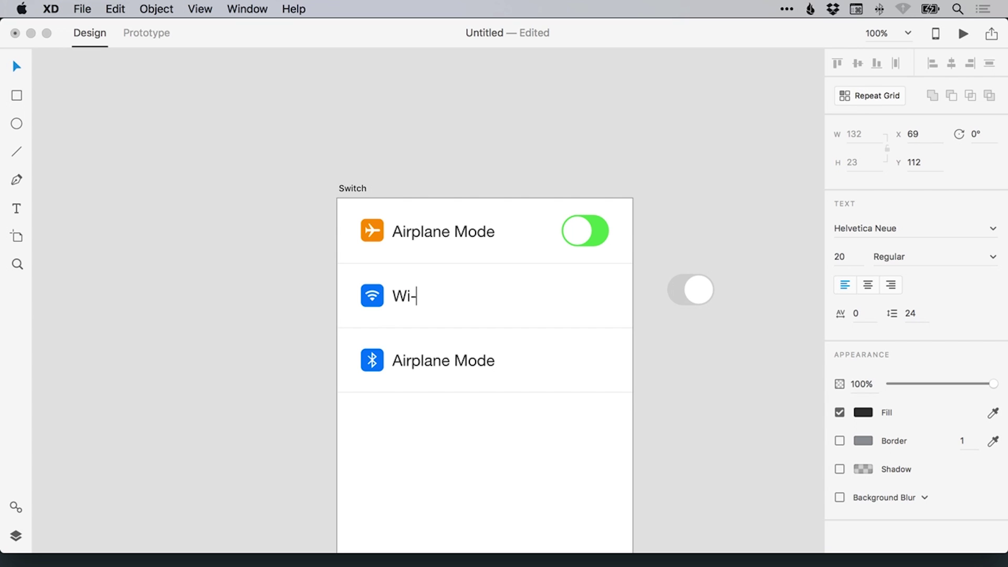
type("Fi")
key("Escape")
- Try a red fill on the Airplane Mode label, then undo it to keep dark grey
left_click(423, 231)
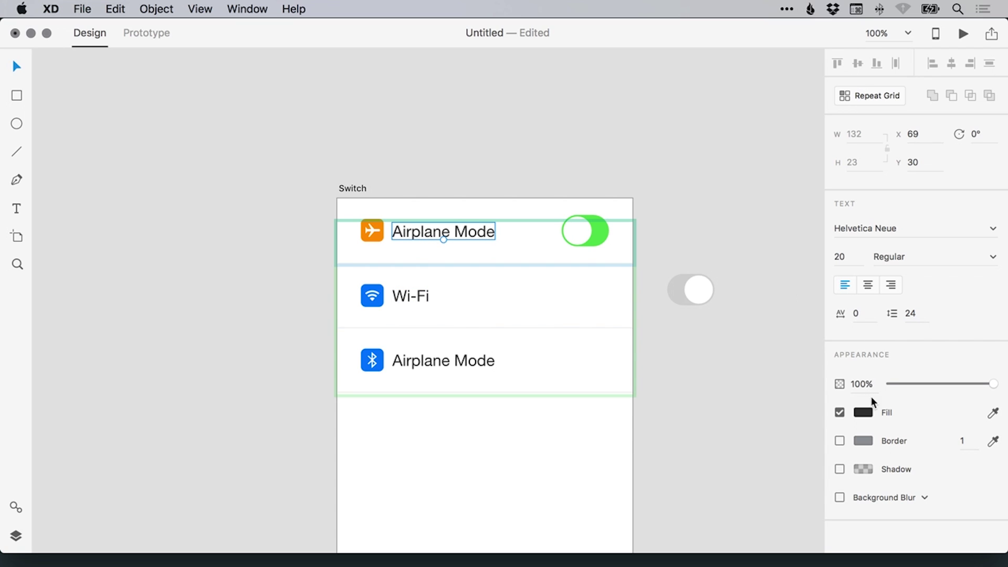
left_click(863, 413)
left_click_drag(791, 320, 795, 301)
key("super+z")
- Change the bottom row's label to 'Bluetooth'
double_click(433, 360)
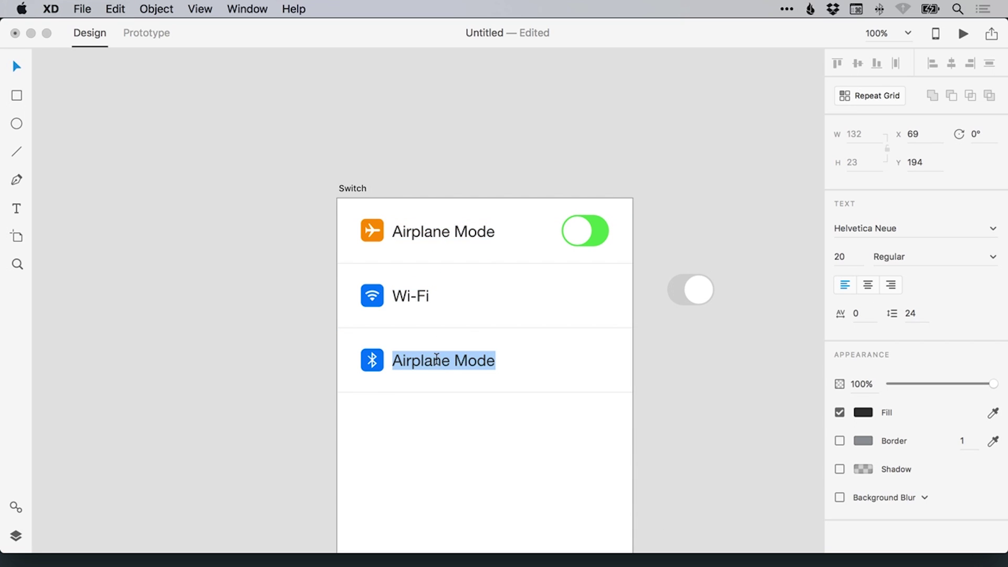
type("B")
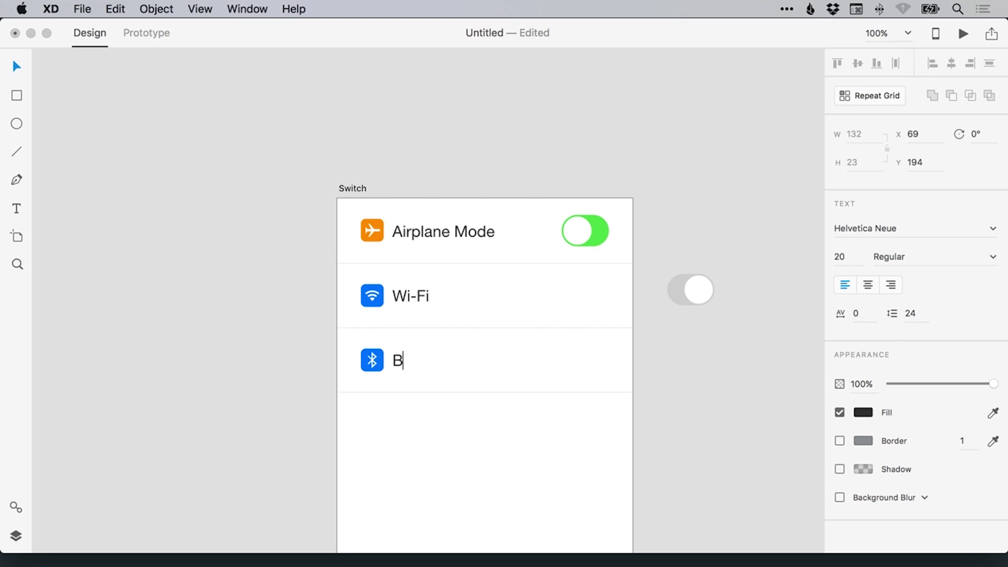
type("luetooth")
key("Escape")
left_click(269, 275)
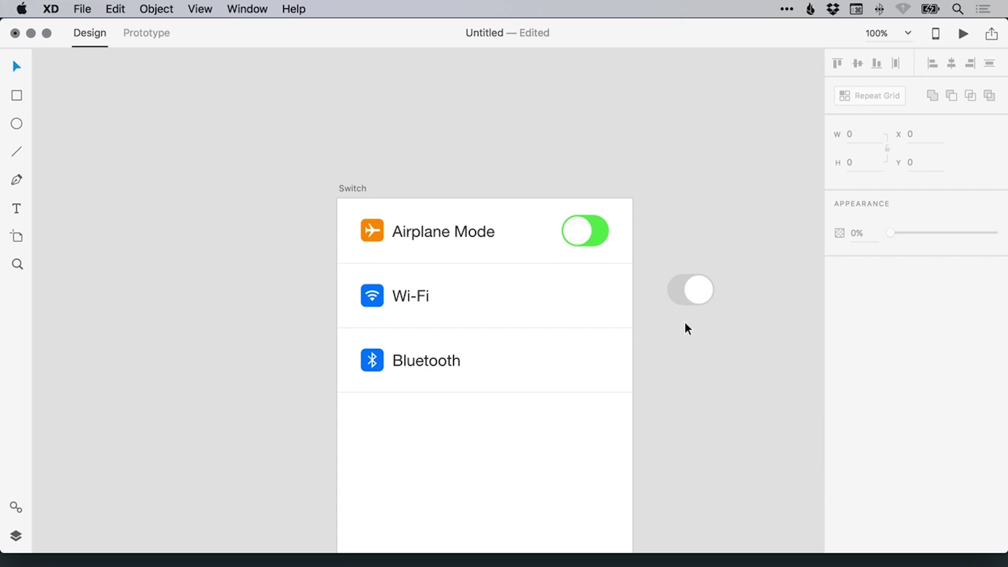
- Move the grey switch into the Wi-Fi row, lined up under the Airplane Mode switch
left_click_drag(694, 295, 635, 292)
key("z")
left_click(587, 292)
key("v")
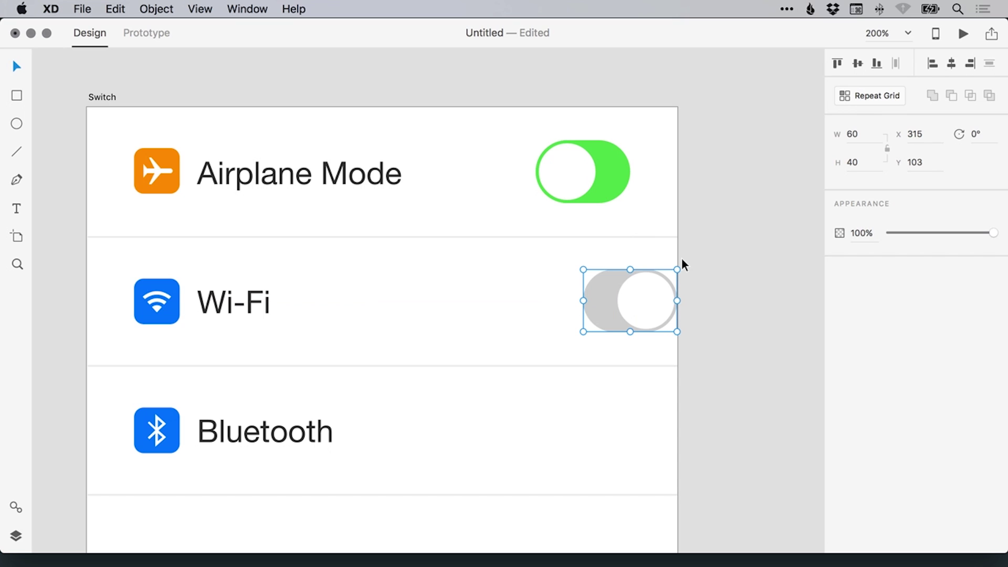
key("shift+Left")
key("shift+Left")
key("shift+Left")
scroll(649, 272, "down", 2)
scroll(649, 272, "down", 2)
- Duplicate the grey switch and place the copy in the Bluetooth row
left_click(116, 9)
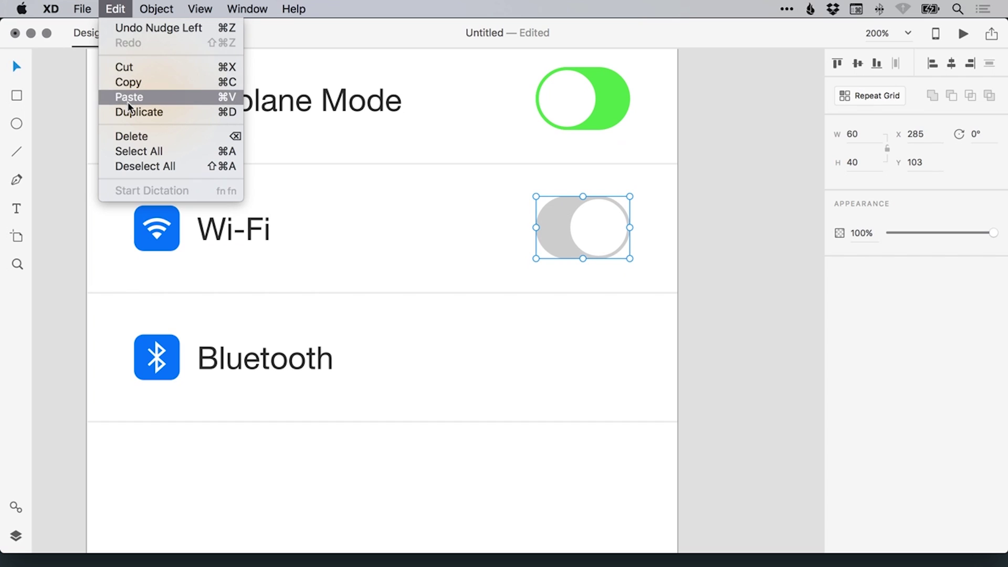
left_click(133, 111)
left_click_drag(597, 229, 601, 353)
left_click(706, 340)
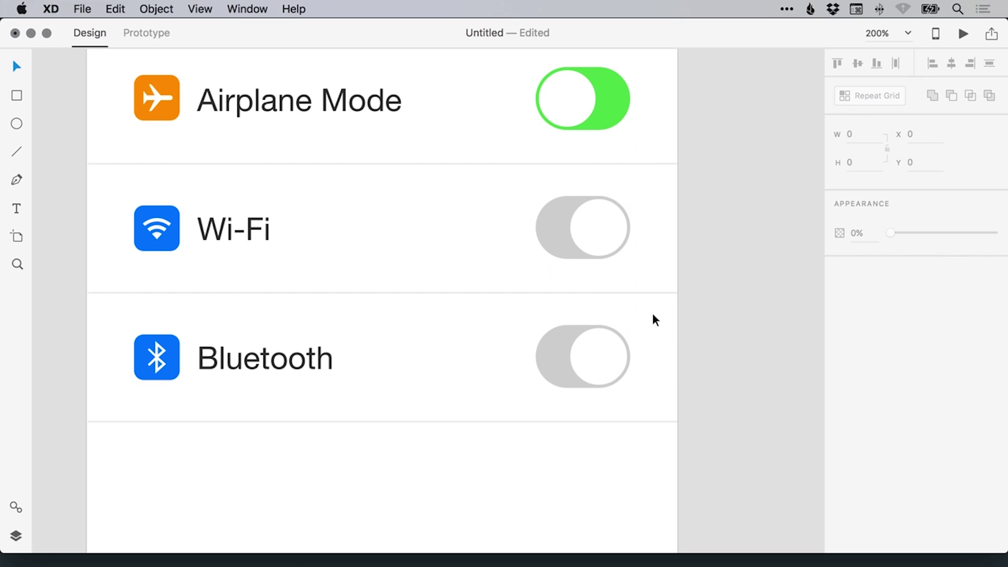
key("super+1")
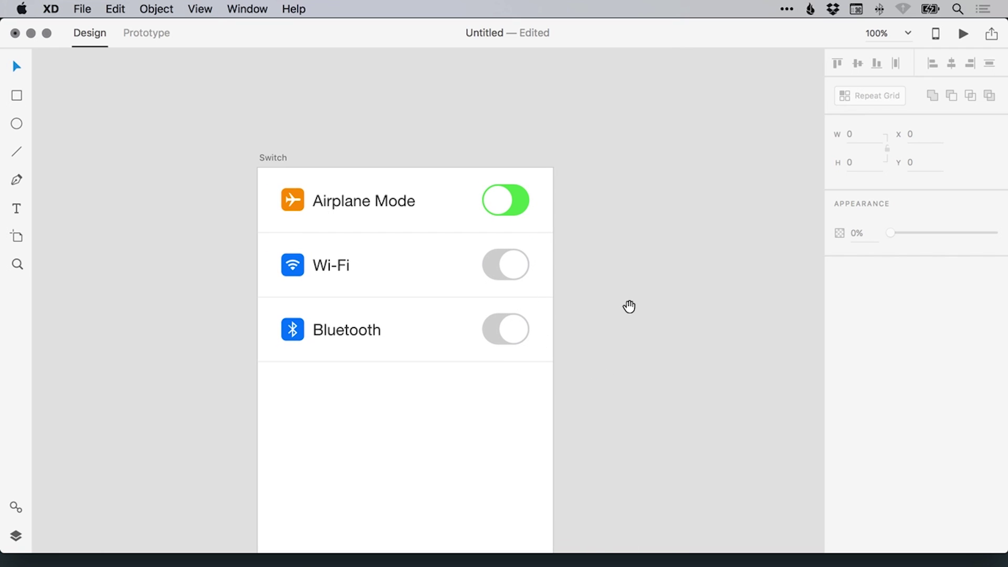
left_click_drag(629, 308, 661, 345)
left_click_drag(661, 345, 677, 355)
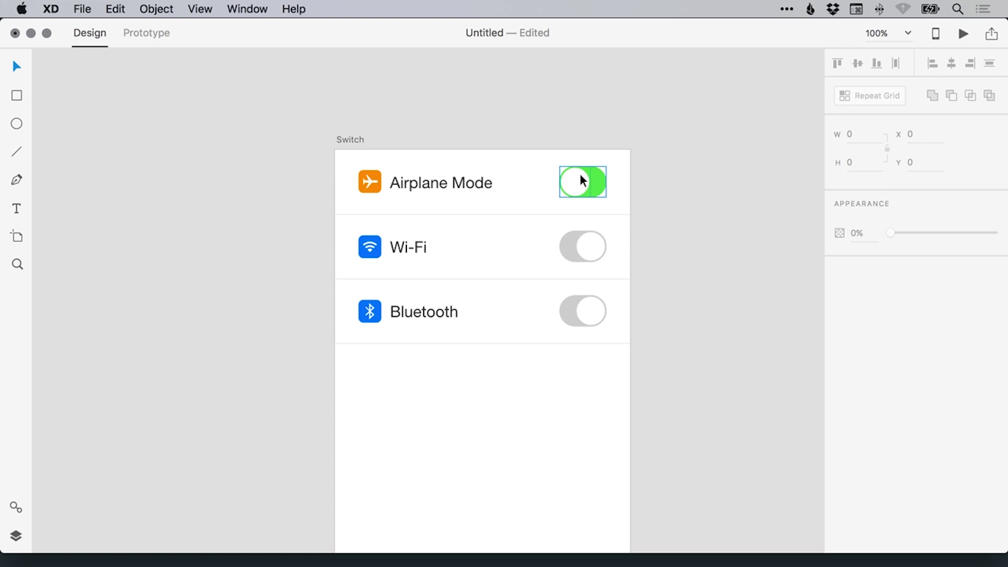
- Duplicate the Switch artboard so a copy sits beside the original
key("super+minus")
scroll(415, 247, "right", 5)
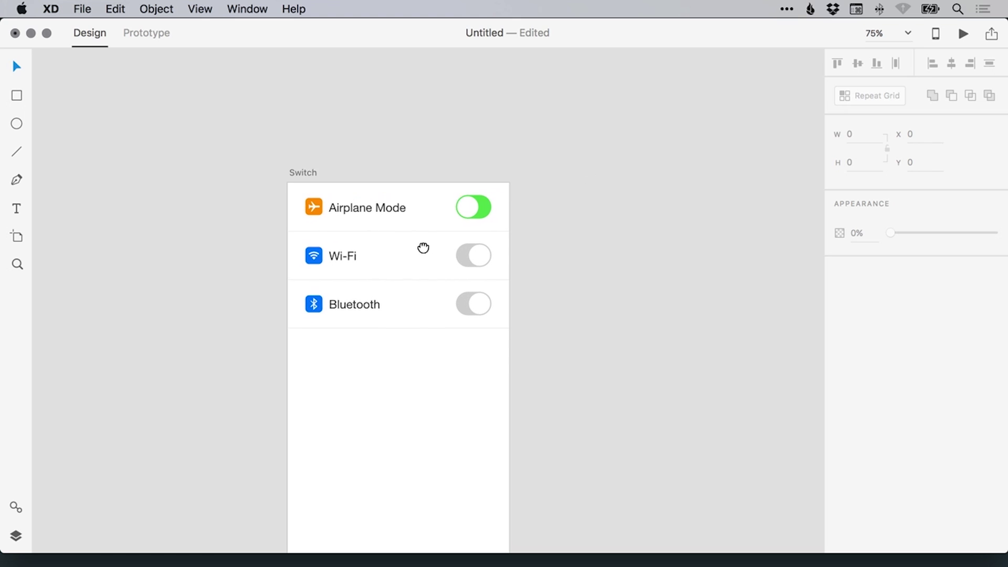
left_click(265, 169)
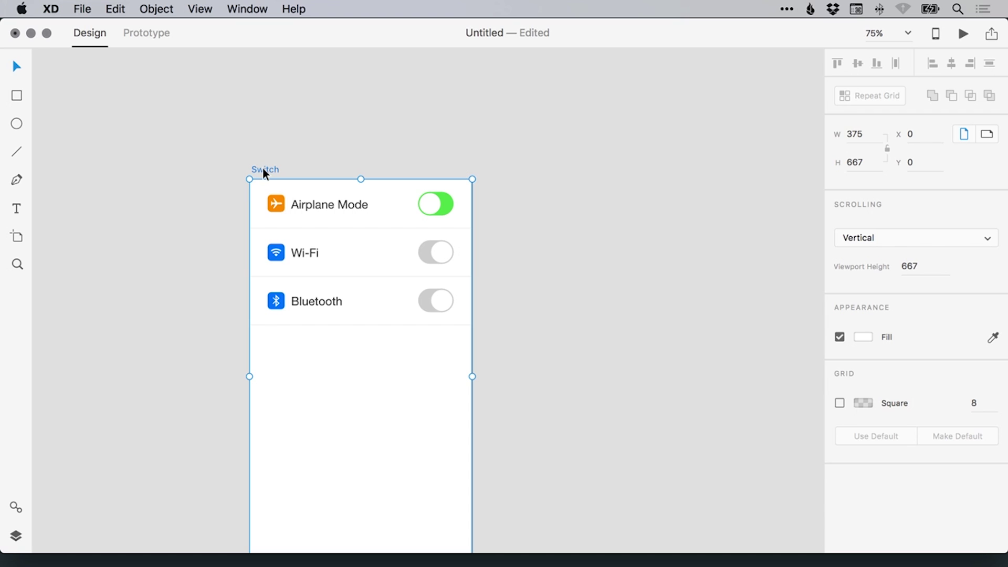
left_click_drag(263, 172, 510, 172)
key("Delete")
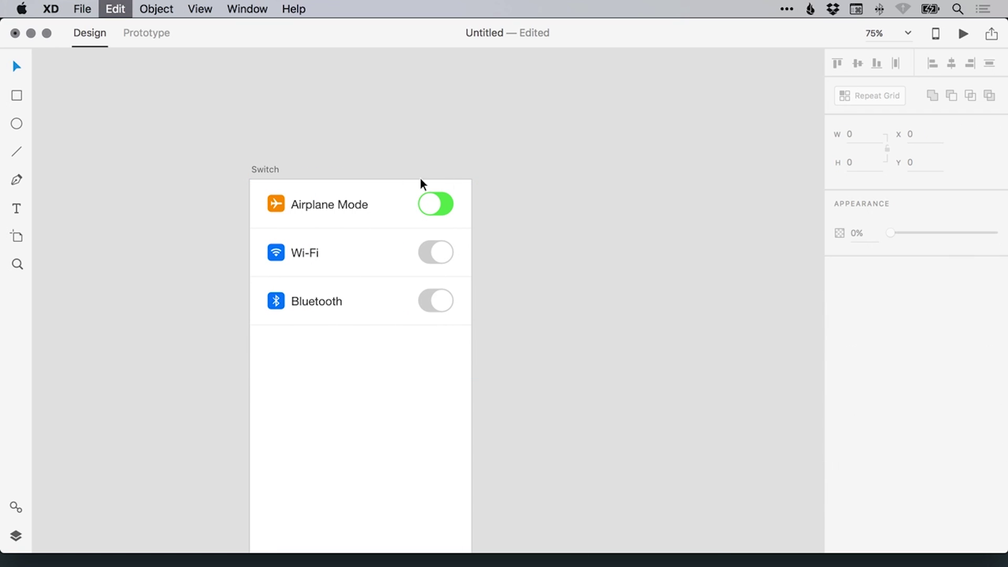
left_click(265, 170)
left_click(114, 8)
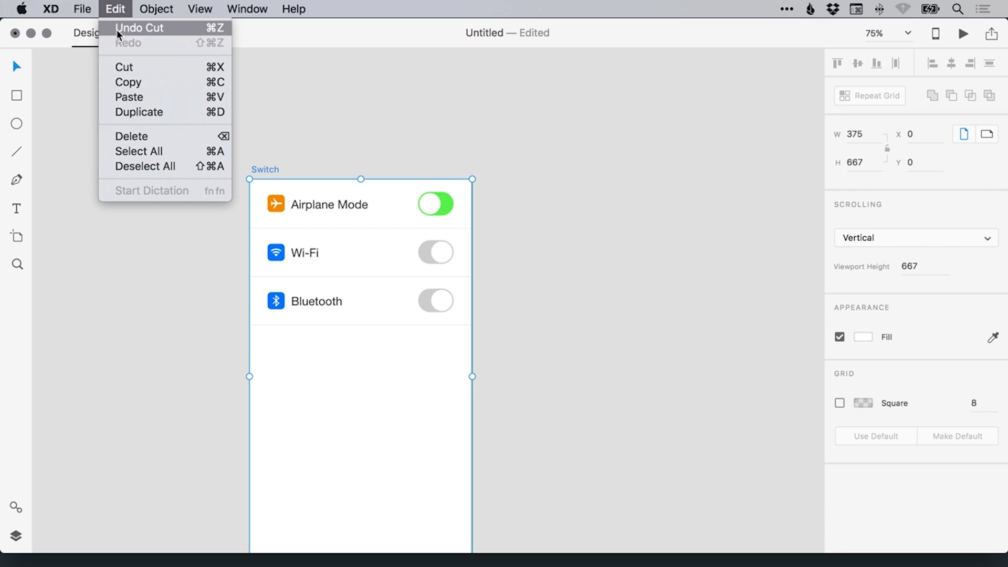
left_click(113, 108)
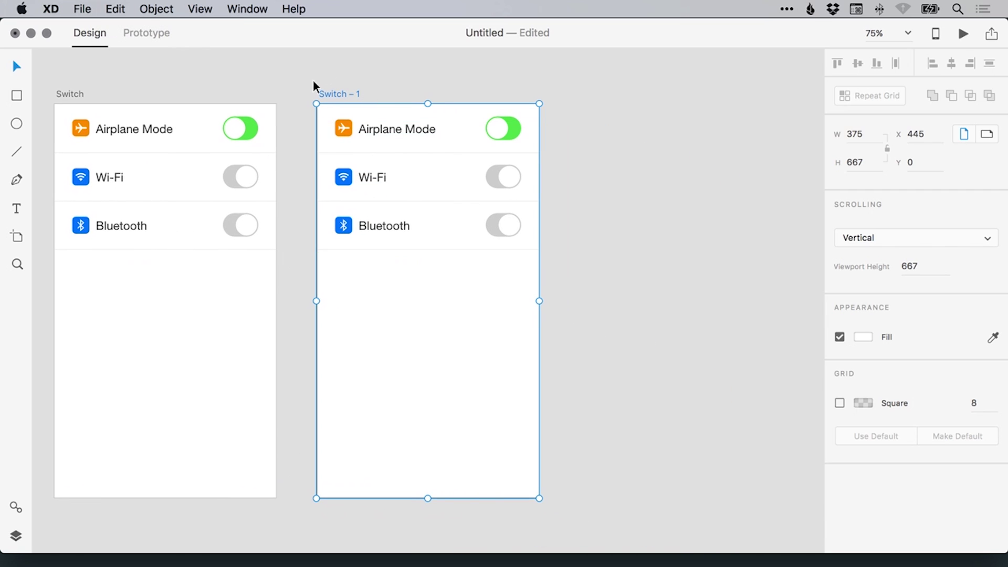
left_click_drag(337, 171, 555, 274)
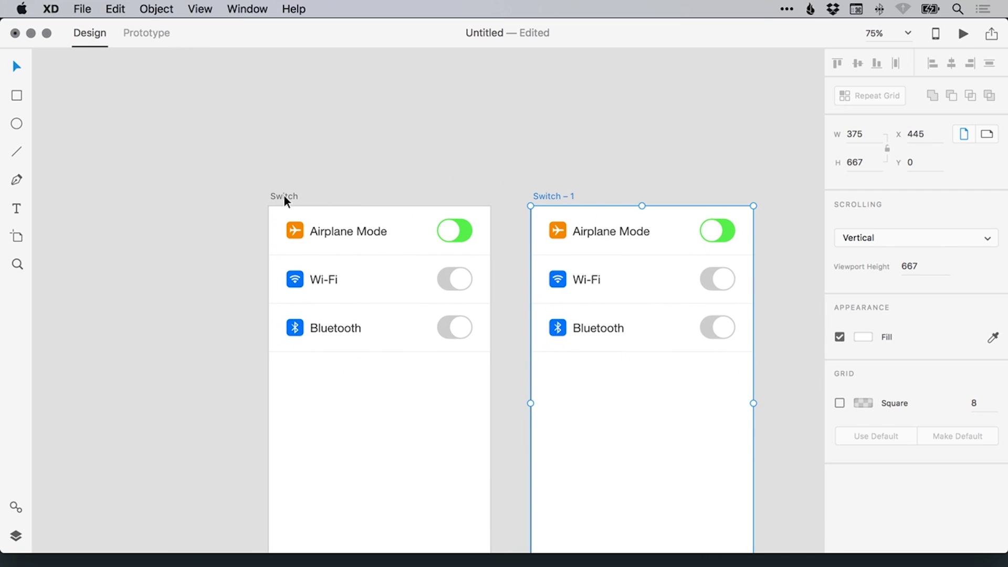
- Rename the artboards 'Switch (active)' and 'Switch (inactive)'
left_click(284, 197)
double_click(287, 196)
key("Right")
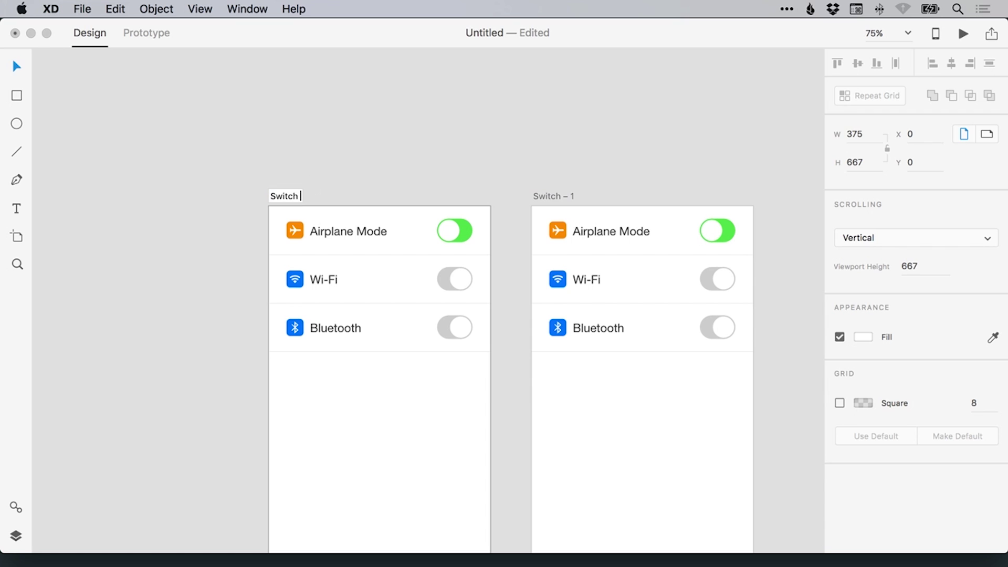
type("(active)")
double_click(562, 196)
left_click(567, 196)
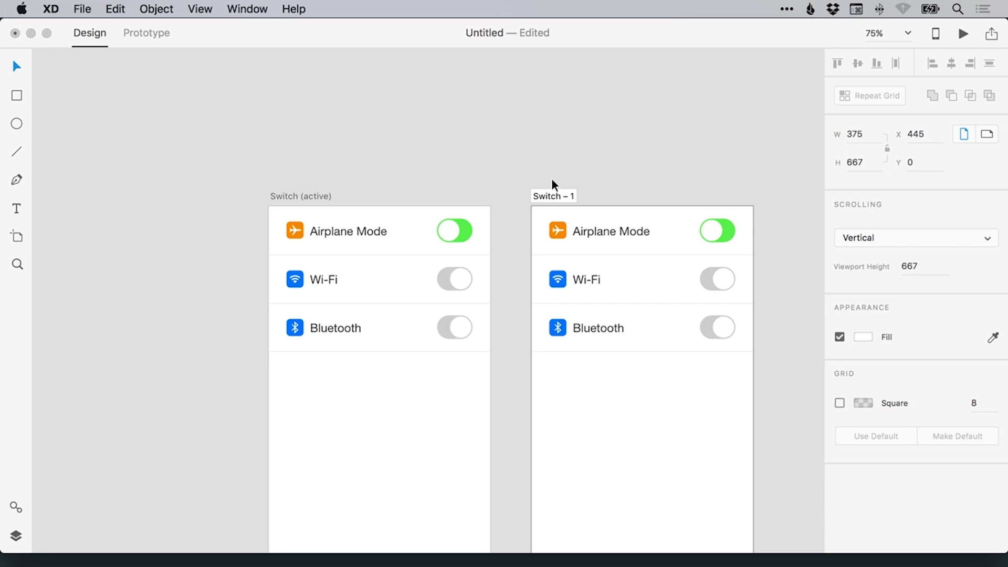
key("shift+Right")
key("shift+Right")
key("shift+Right")
type("(inactive)")
key("Return")
left_click(647, 163)
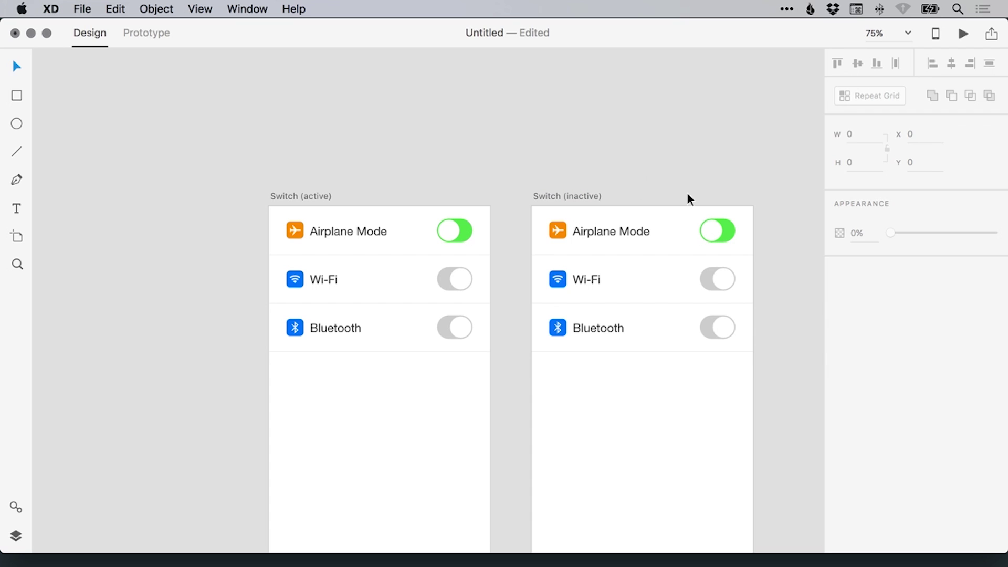
- On Switch (inactive), cover the green Airplane Mode toggle with the grey Wi-Fi switch
key("z")
left_click_drag(463, 178, 799, 399)
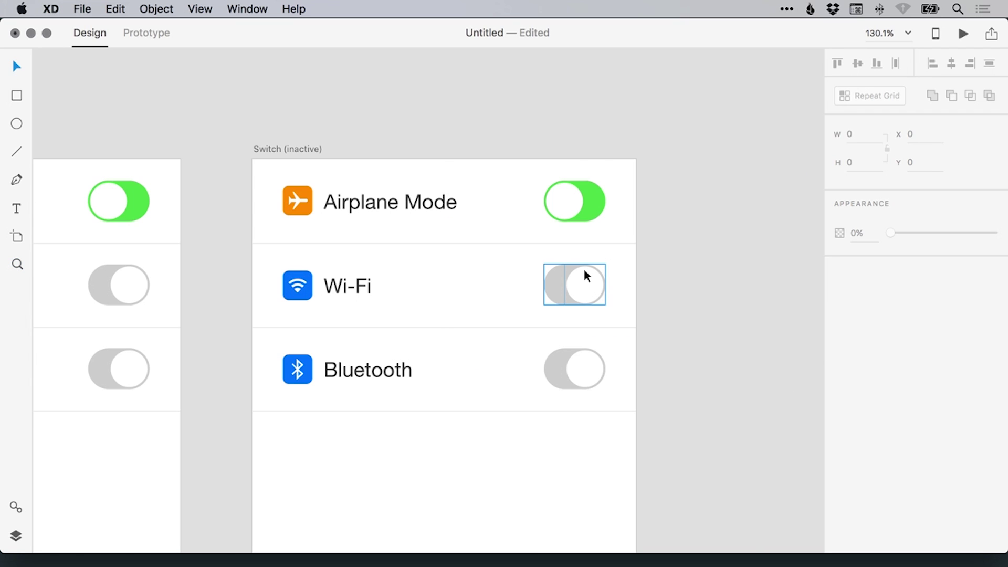
left_click_drag(583, 278, 576, 201)
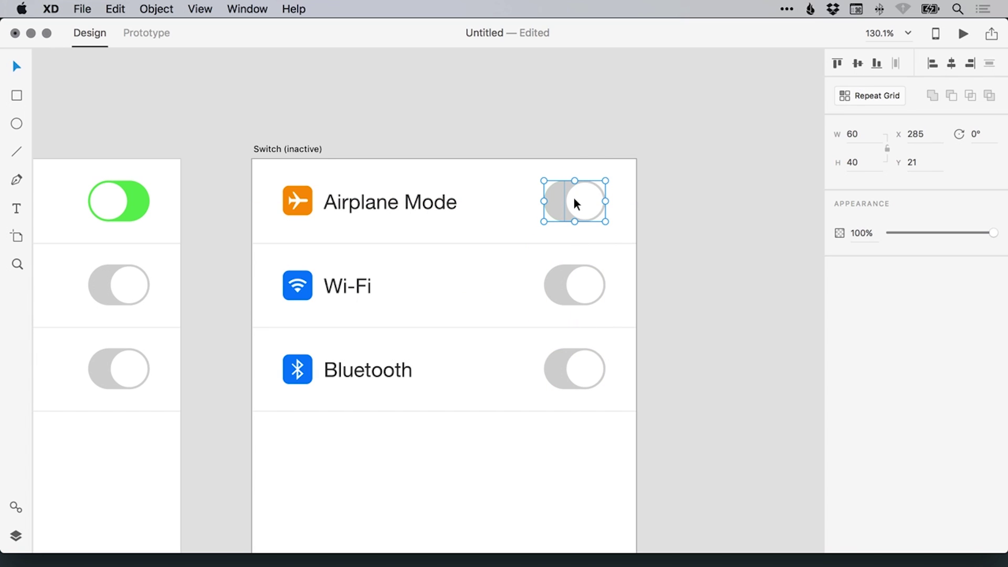
key("super+z")
left_click(584, 279)
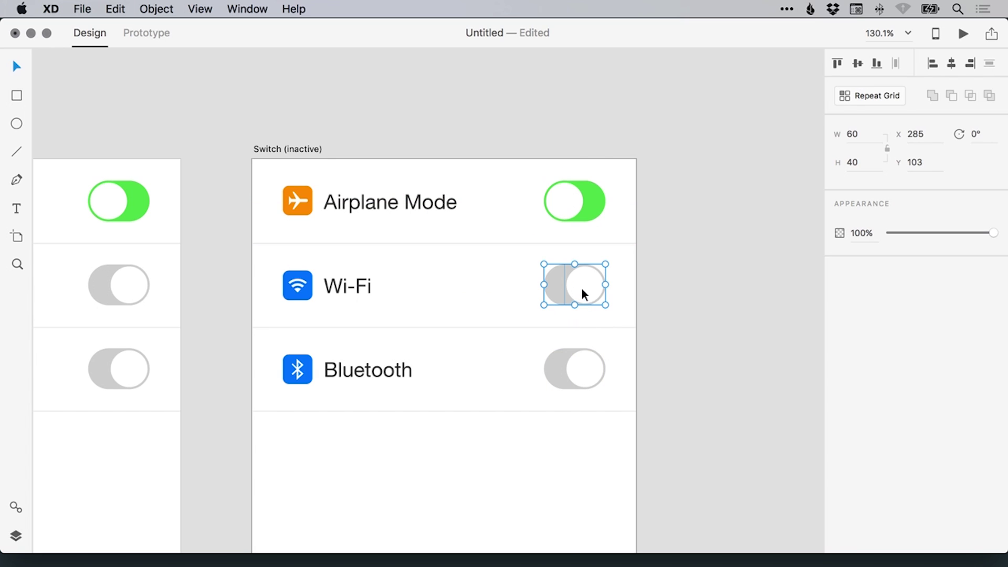
left_click_drag(585, 286, 582, 206)
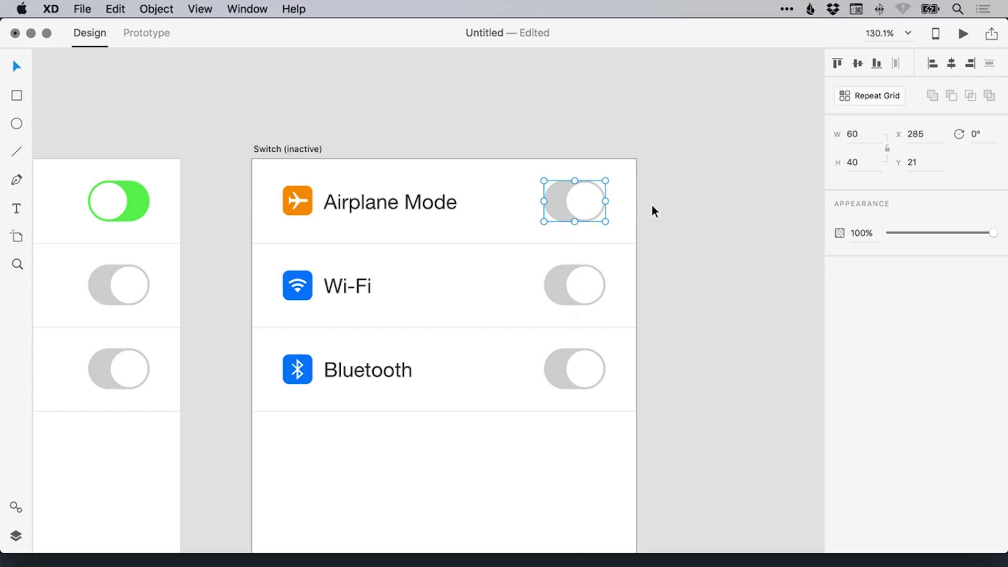
left_click(652, 203)
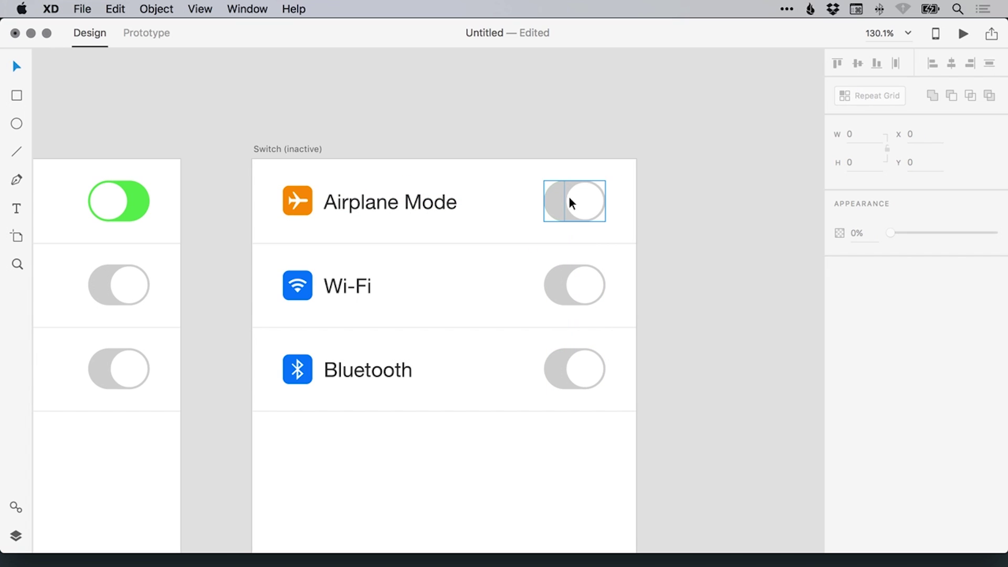
key("super+1")
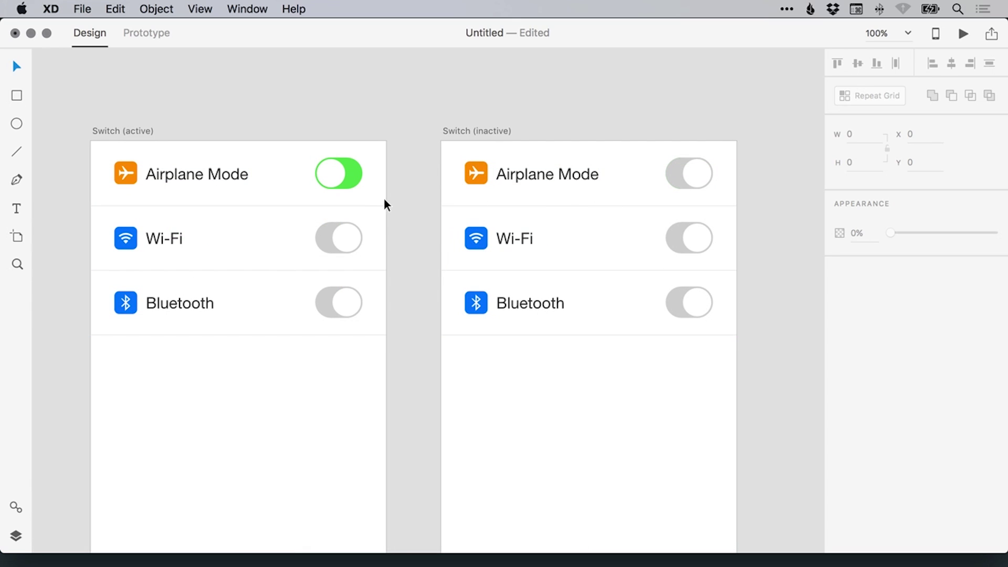
- In Prototype mode, link the green Airplane Mode toggle to Switch (inactive) with a 0.2 s duration
left_click(146, 33)
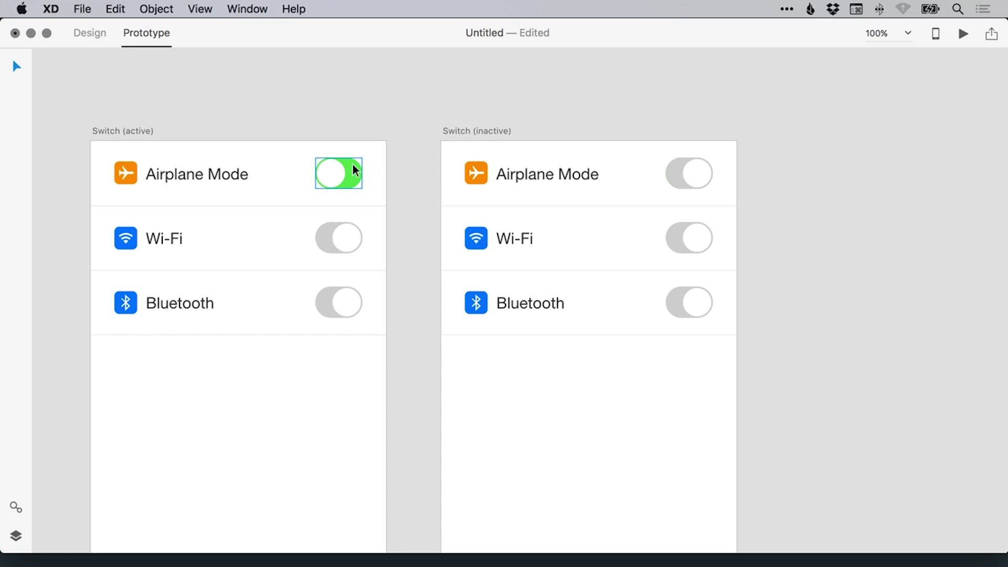
left_click(335, 167)
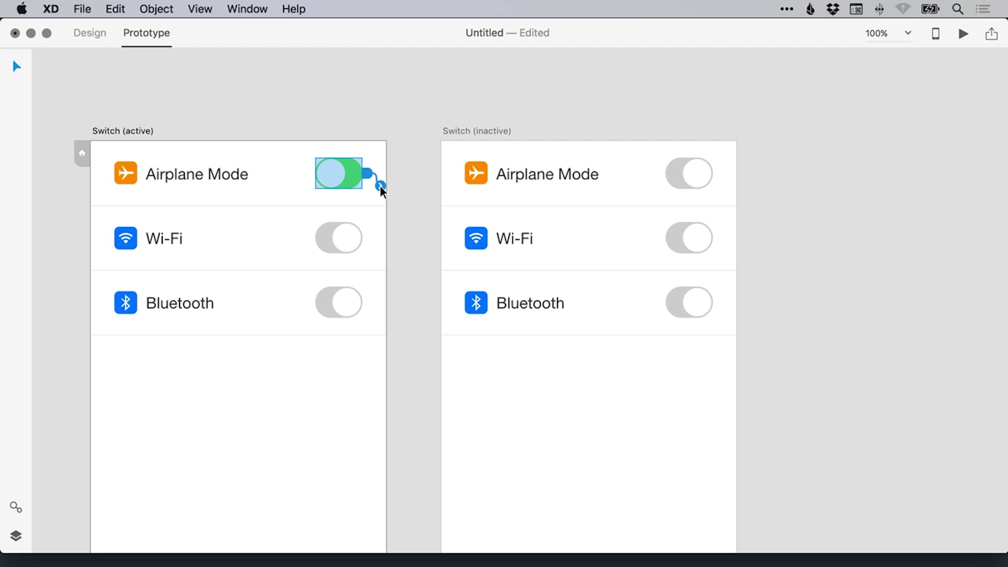
left_click_drag(380, 187, 541, 471)
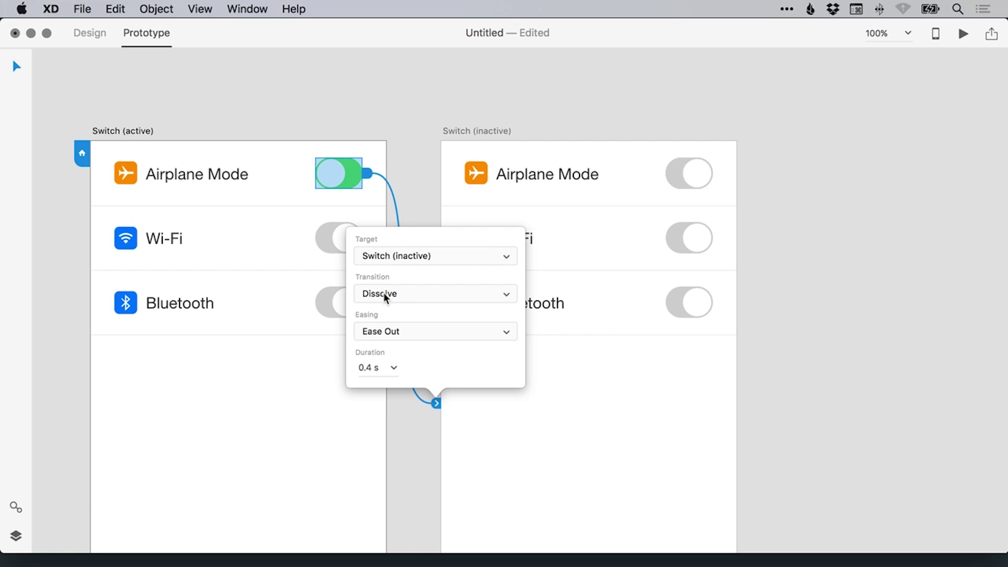
left_click(370, 368)
left_click_drag(366, 367, 373, 367)
type("2")
key("Return")
left_click(803, 219)
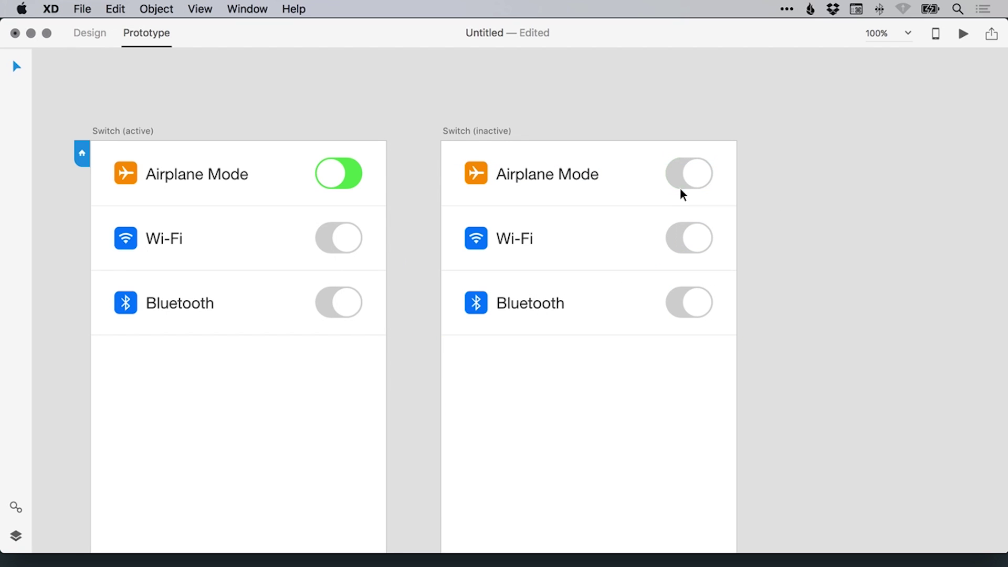
- Link the grey Airplane Mode toggle on Switch (inactive) back to Switch (active)
left_click(696, 170)
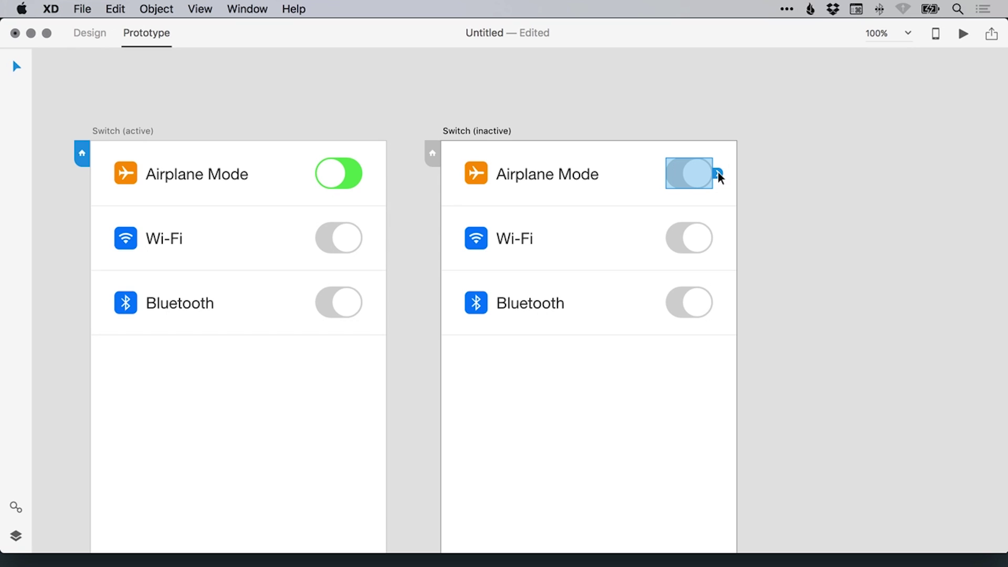
left_click_drag(767, 151, 210, 438)
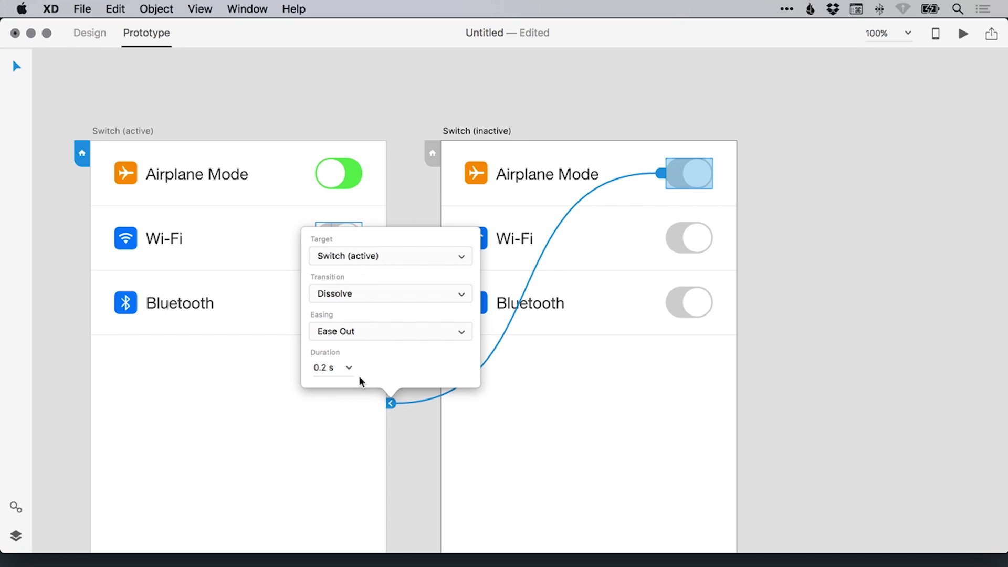
left_click(370, 85)
scroll(361, 95, "left", 5)
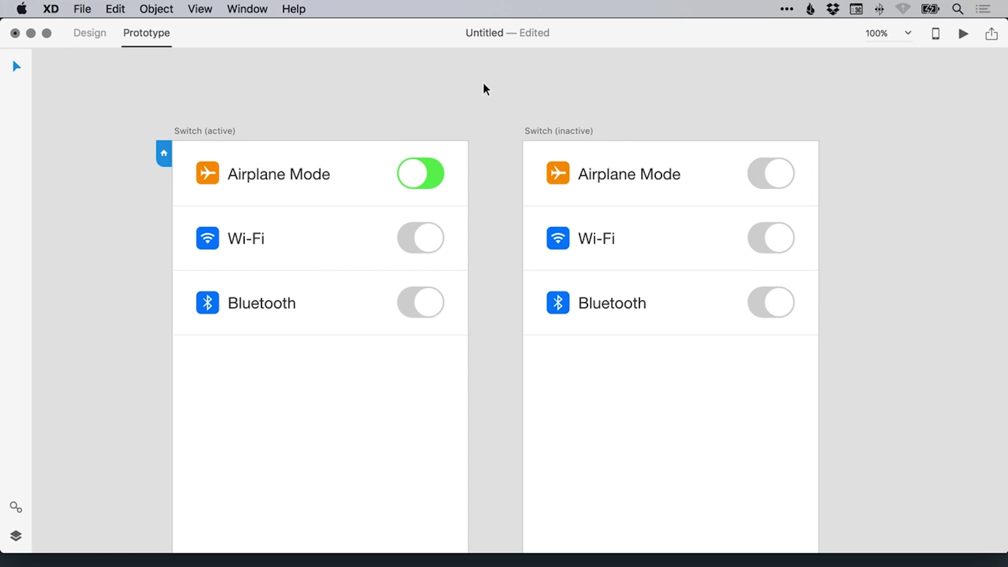
left_click(963, 34)
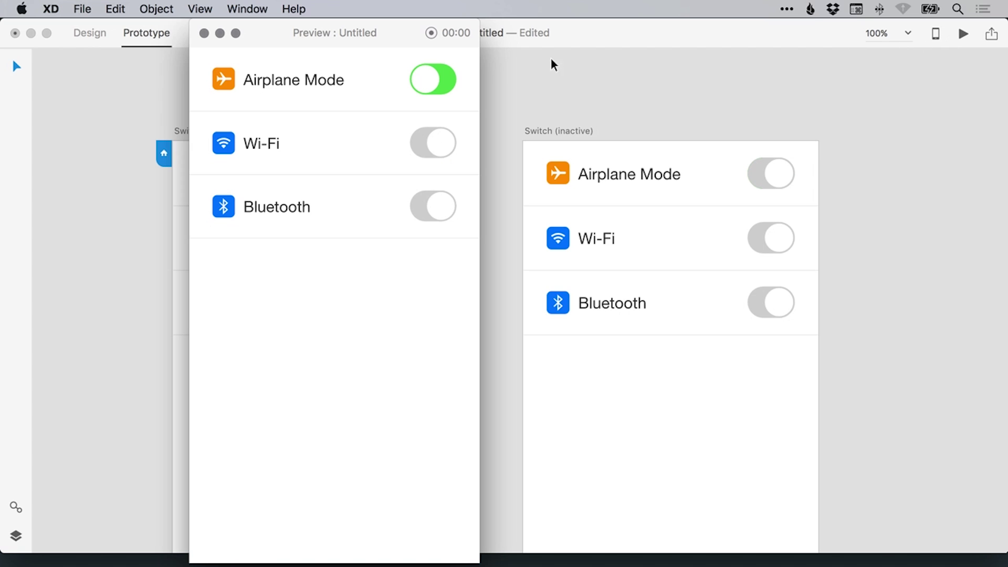
left_click_drag(336, 35, 502, 48)
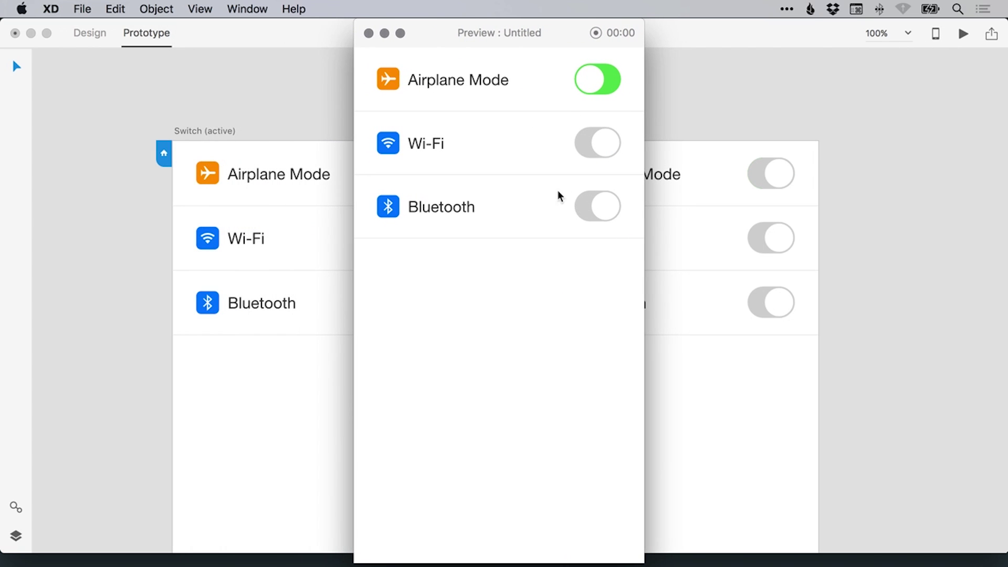
left_click_drag(241, 135, 797, 162)
left_click_drag(213, 211, 542, 207)
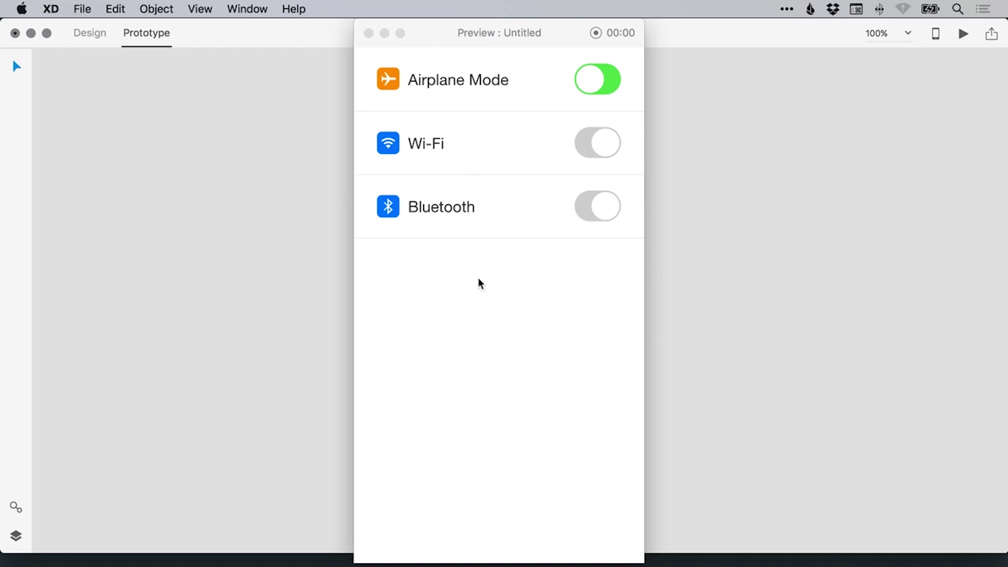
left_click(591, 80)
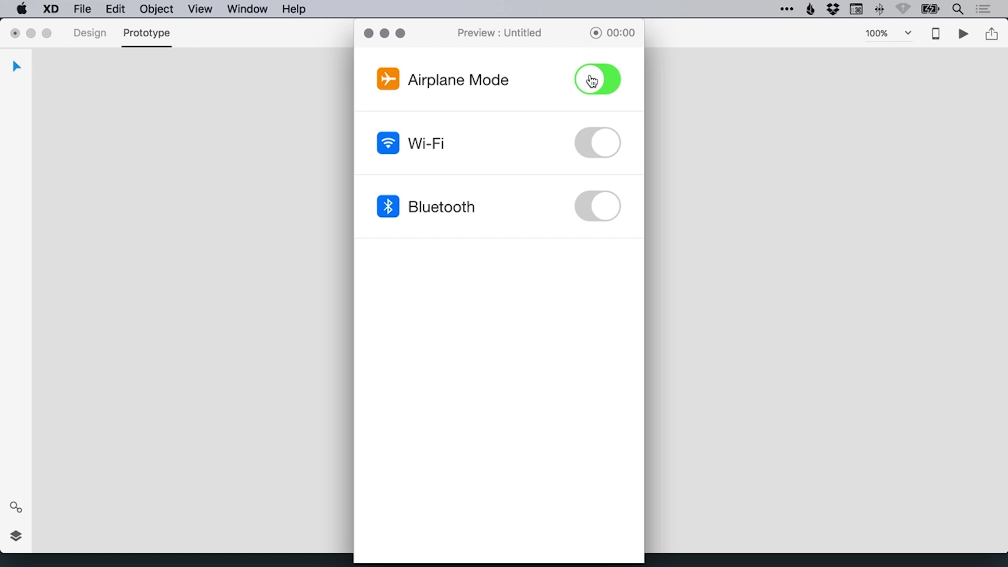
left_click(591, 81)
left_click(591, 81)
left_click(367, 33)
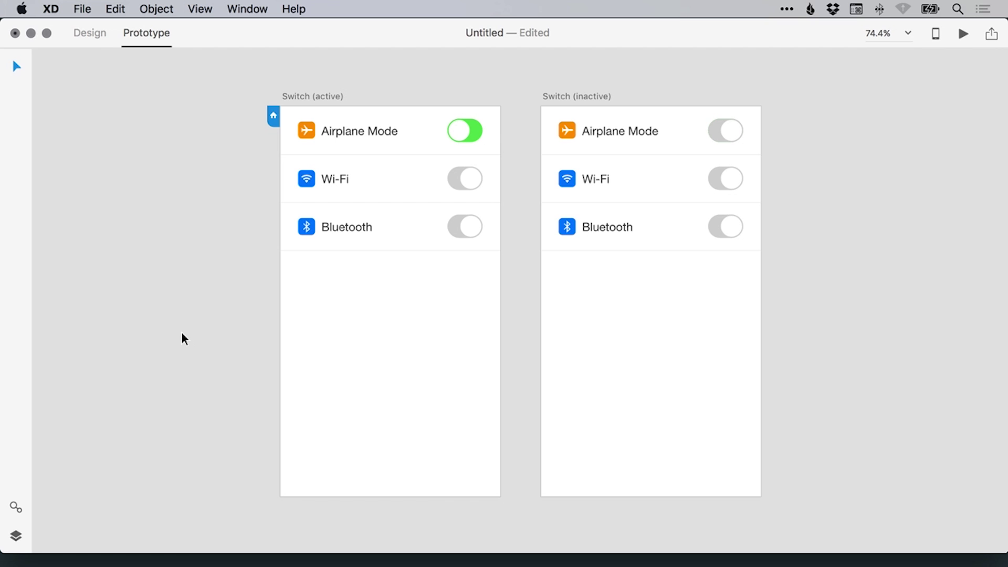